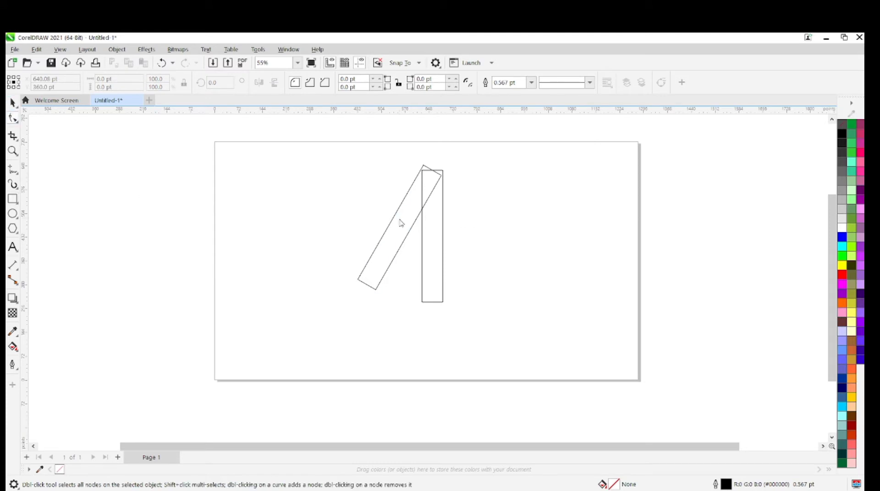
# Lengthen the slanted bar by moving its two lower end nodes further down along the bar's direction
pyautogui.click(376, 291)
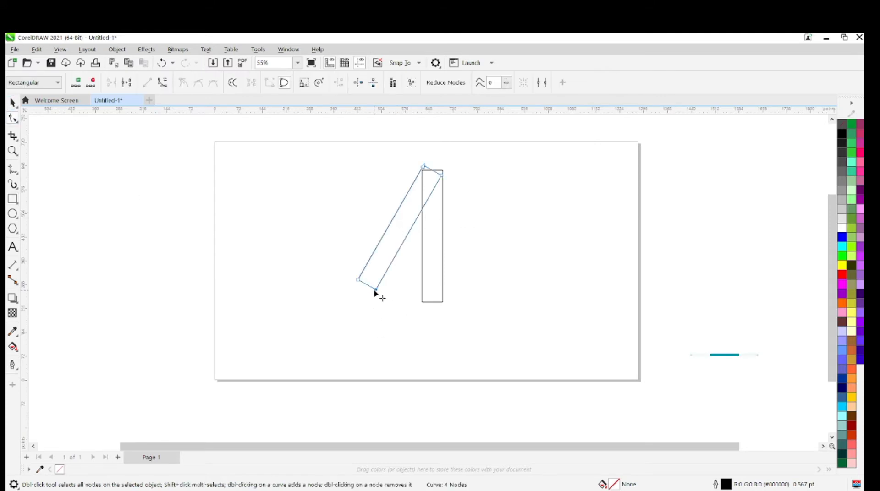
pyautogui.moveTo(370, 286); pyautogui.dragTo(336, 348)
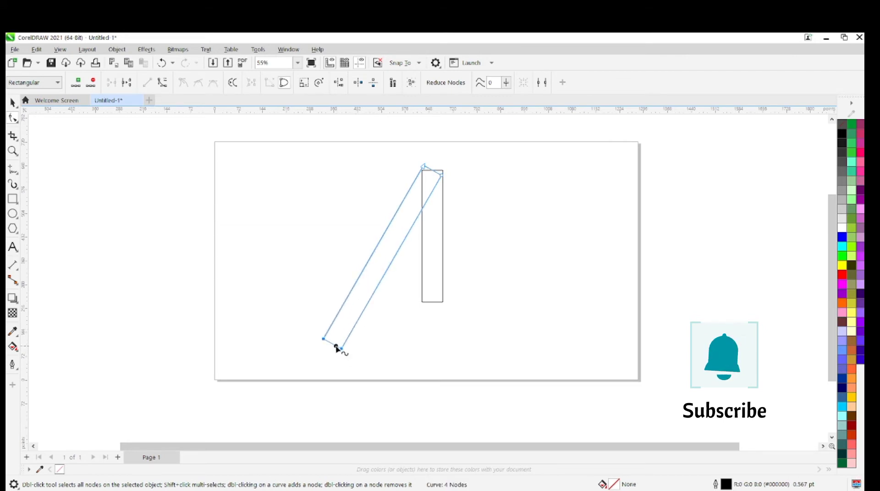
pyautogui.press('space')
# Make a horizontal copy of the vertical bar and resize it to about 126 by 46 pt as the A's crossbar
pyautogui.click(441, 248)
pyautogui.click(433, 229)
pyautogui.moveTo(446, 169); pyautogui.dragTo(474, 240)
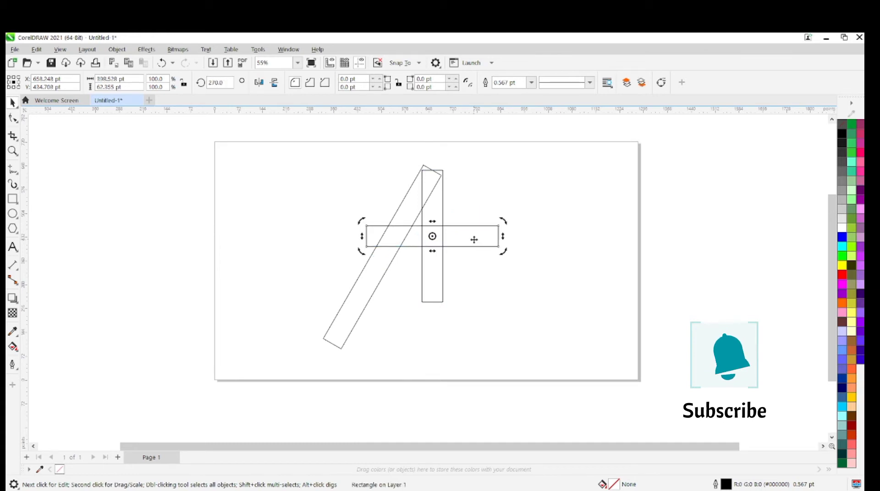
pyautogui.click(496, 238)
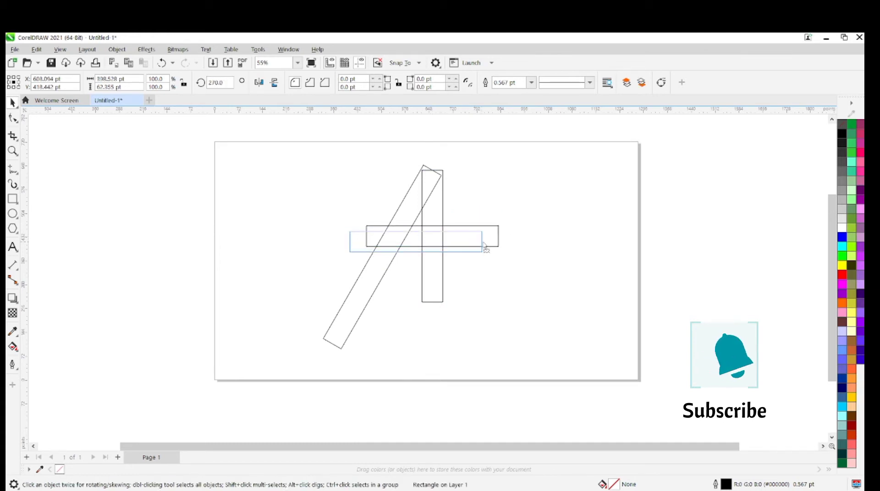
pyautogui.moveTo(502, 237); pyautogui.dragTo(436, 237)
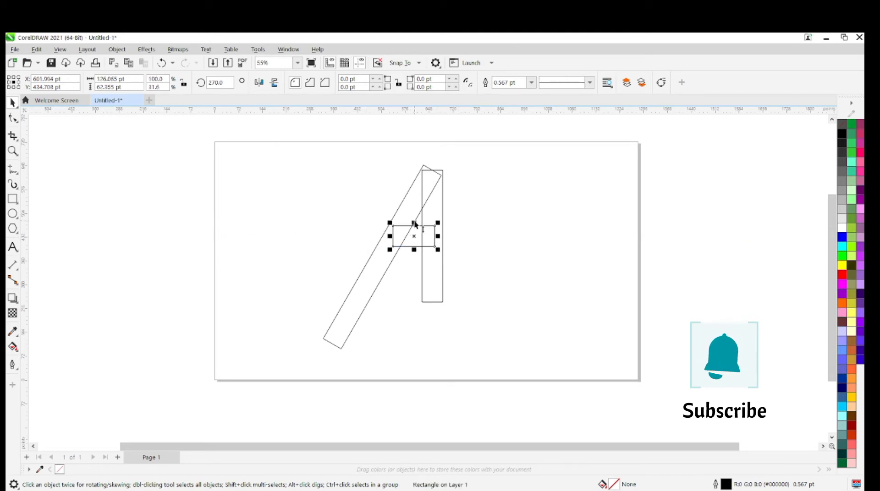
pyautogui.moveTo(413, 223); pyautogui.dragTo(415, 245)
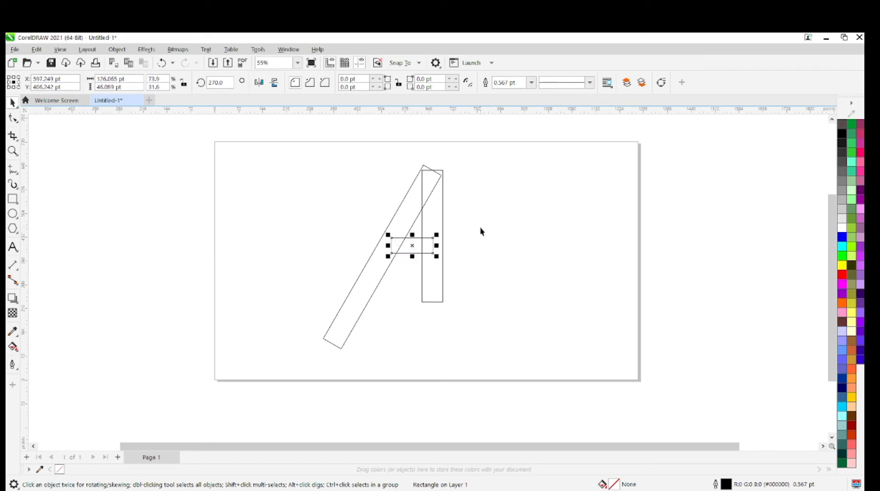
# Weld the three bars into one letter A, delete the extra node on its top edge and adjust the top corner
pyautogui.moveTo(279, 152); pyautogui.dragTo(527, 362)
pyautogui.click(315, 83)
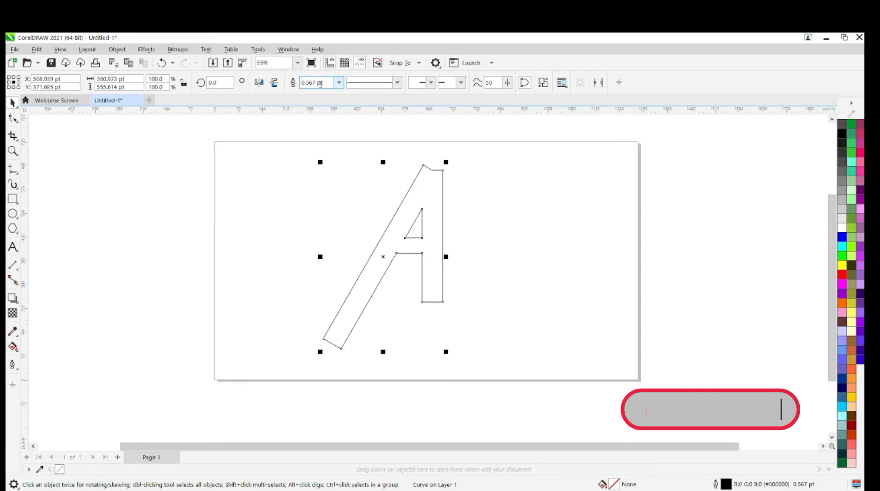
pyautogui.doubleClick(432, 173)
pyautogui.doubleClick(431, 170)
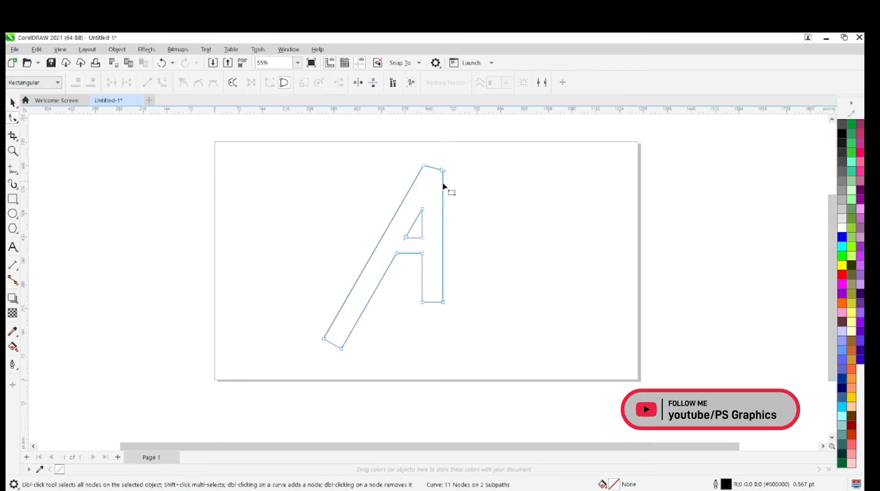
pyautogui.moveTo(443, 171); pyautogui.dragTo(442, 166)
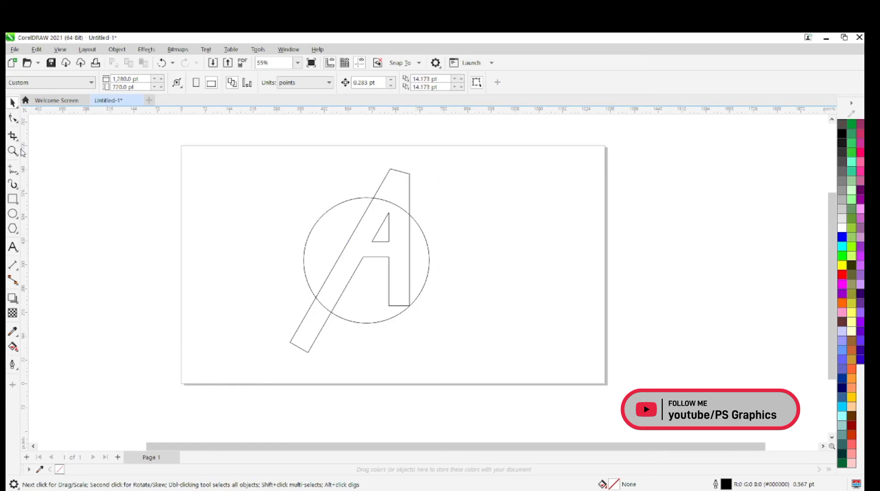
# Scale a concentric copy of the circle around the A to about 526 pt in diameter, keeping the original circle
pyautogui.click(350, 200)
pyautogui.moveTo(432, 327); pyautogui.dragTo(467, 366)
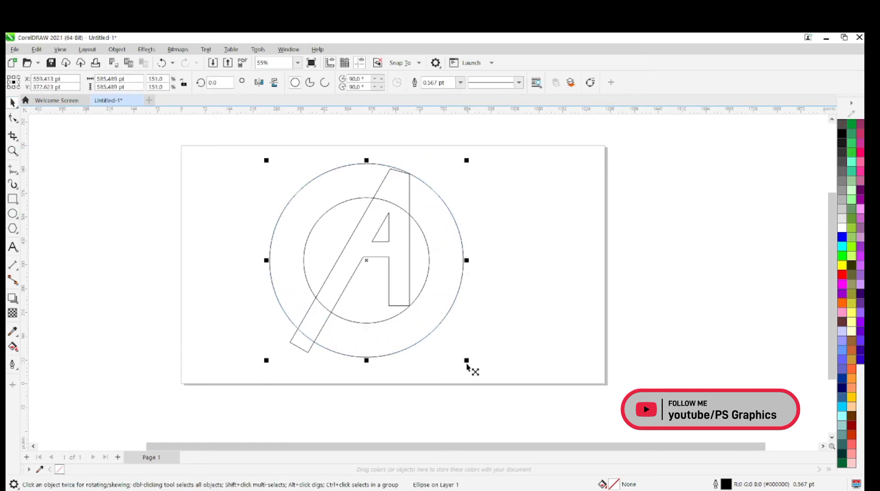
pyautogui.moveTo(466, 161); pyautogui.dragTo(456, 170)
pyautogui.rightClick(460, 169)
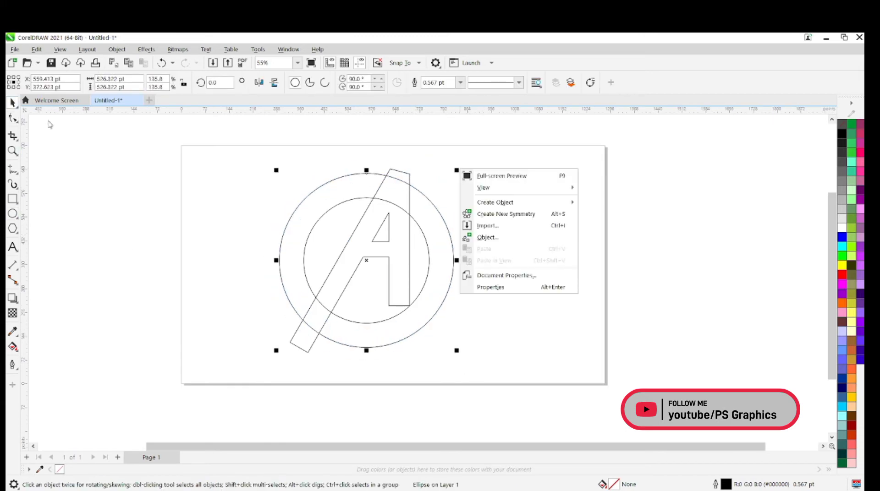
pyautogui.press('Escape')
# Extend the top of the A by moving its upper nodes upward beyond the outer circle
pyautogui.press('F10')
pyautogui.moveTo(390, 169); pyautogui.dragTo(395, 159)
pyautogui.click(409, 191)
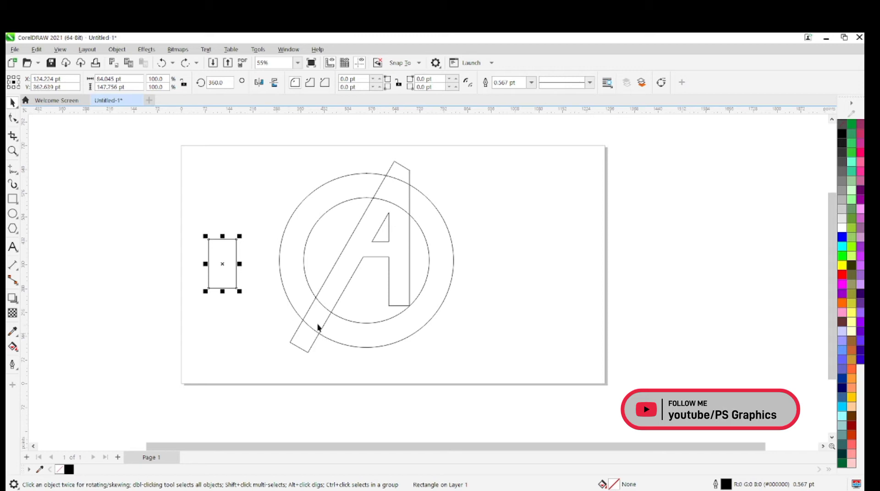
# Rotate the small rectangle parallel to the A's slanted leg and place it over the leg where it crosses the ring
pyautogui.moveTo(222, 236); pyautogui.dragTo(254, 225)
pyautogui.click(225, 243)
pyautogui.click(428, 254)
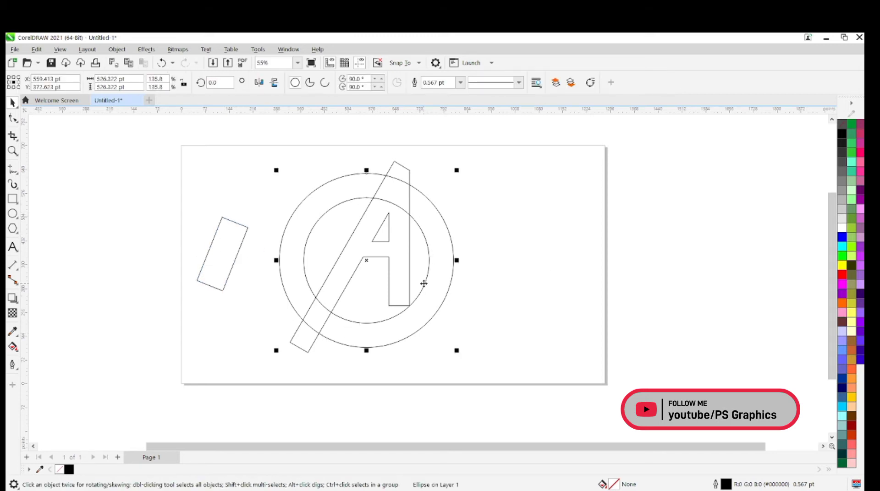
pyautogui.moveTo(227, 245); pyautogui.dragTo(327, 296)
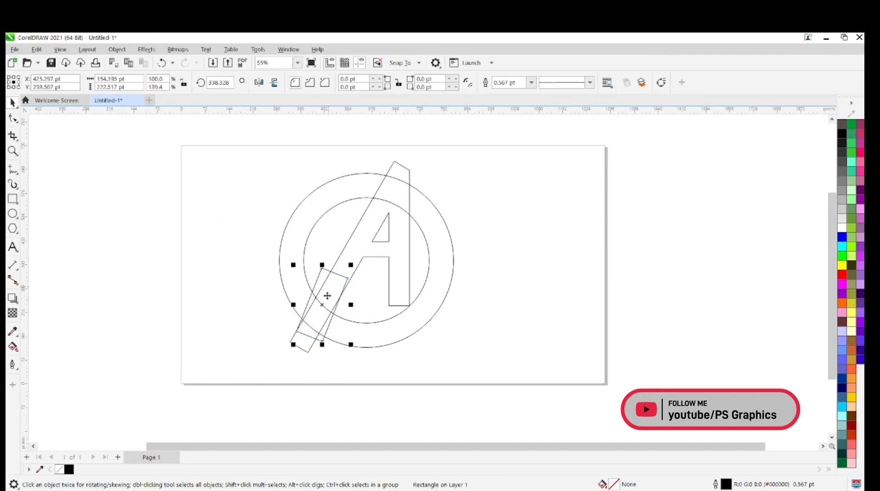
pyautogui.click(327, 296)
pyautogui.moveTo(353, 263)
pyautogui.mouseDown()
pyautogui.moveTo(336, 286)
pyautogui.moveTo(356, 265)
pyautogui.mouseUp()
pyautogui.click(336, 287)
# Cut the tilted rectangle out of the ring with Back Minus Front to leave a gap around the slanted leg
pyautogui.click(488, 232)
pyautogui.click(427, 321)
pyautogui.keyDown('shift'); pyautogui.click(338, 298); pyautogui.keyUp('shift')
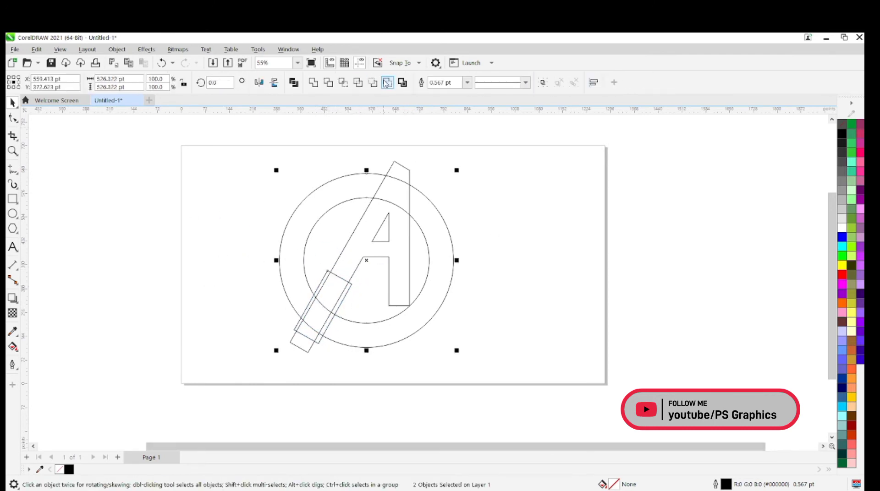
pyautogui.click(387, 83)
pyautogui.click(517, 213)
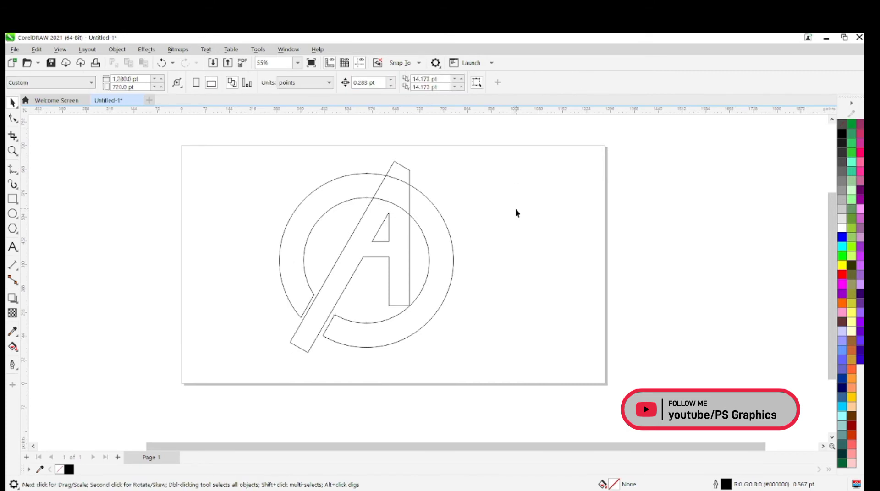
# Draw a rectangle about 64 by 167 pt, turn it roughly horizontal and place it across the slanted leg's lower tip
pyautogui.scroll(-1, 408, 275)
pyautogui.press('F6')
pyautogui.moveTo(221, 264)
pyautogui.mouseDown()
pyautogui.moveTo(256, 301)
pyautogui.moveTo(239, 313)
pyautogui.mouseUp()
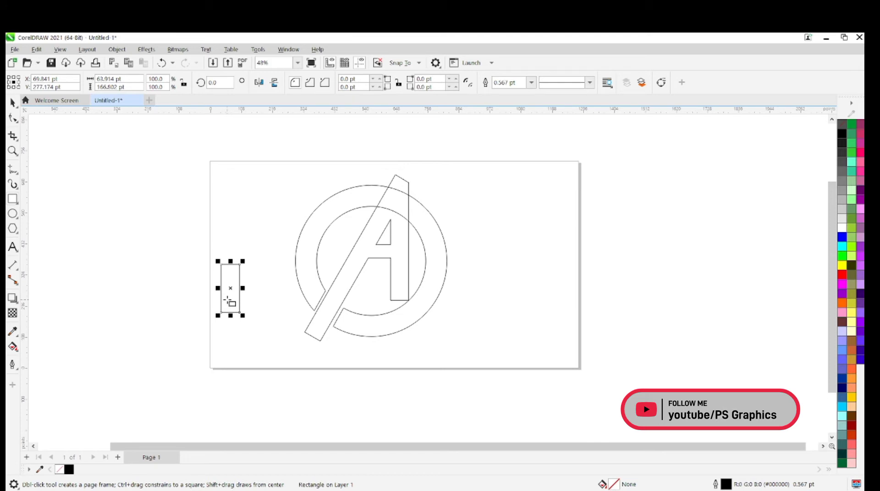
pyautogui.click(229, 289)
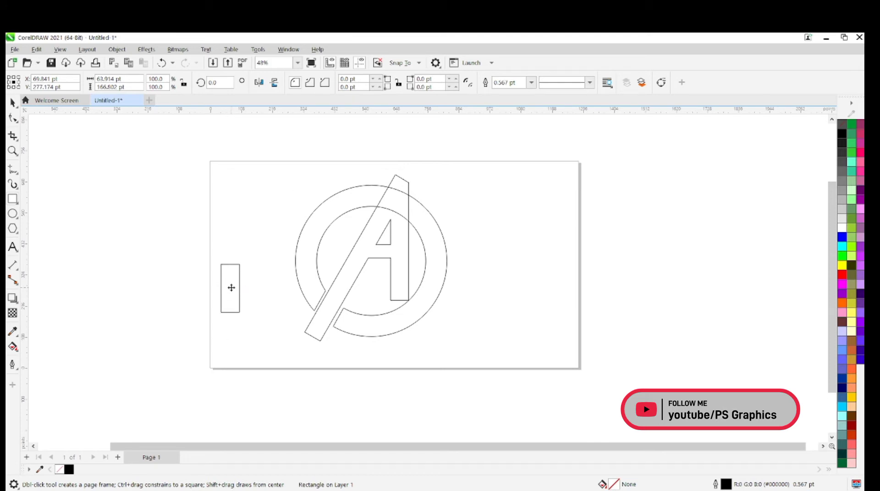
pyautogui.moveTo(218, 261); pyautogui.dragTo(307, 340)
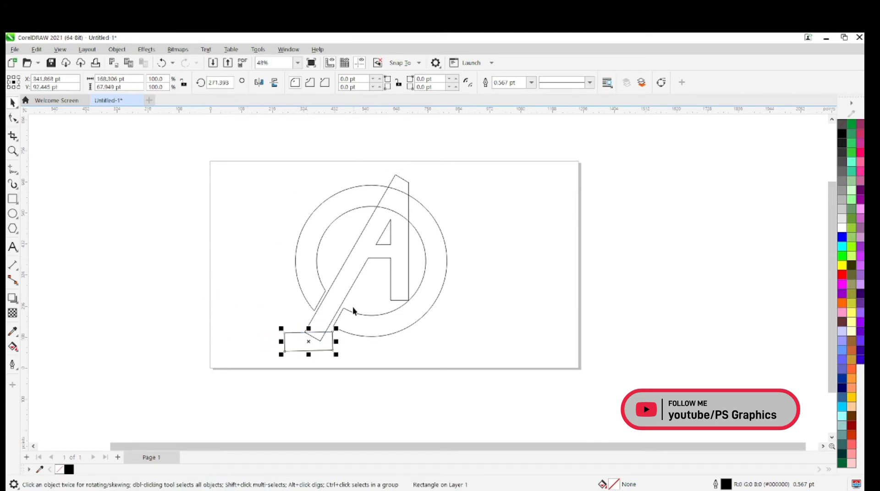
# Trim the lower tip of the A flat by subtracting the rectangle with Back Minus Front
pyautogui.keyDown('shift'); pyautogui.click(398, 276); pyautogui.keyUp('shift')
pyautogui.click(388, 83)
pyautogui.click(378, 365)
# Fine-tune the slanted edge of the A by slightly shifting its topmost node with the Shape tool
pyautogui.click(399, 187)
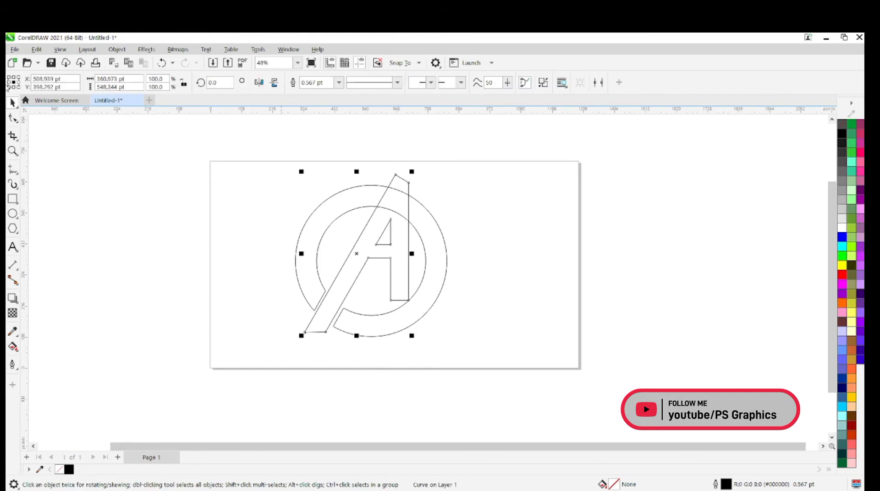
pyautogui.click(12, 118)
pyautogui.moveTo(395, 175); pyautogui.dragTo(397, 175)
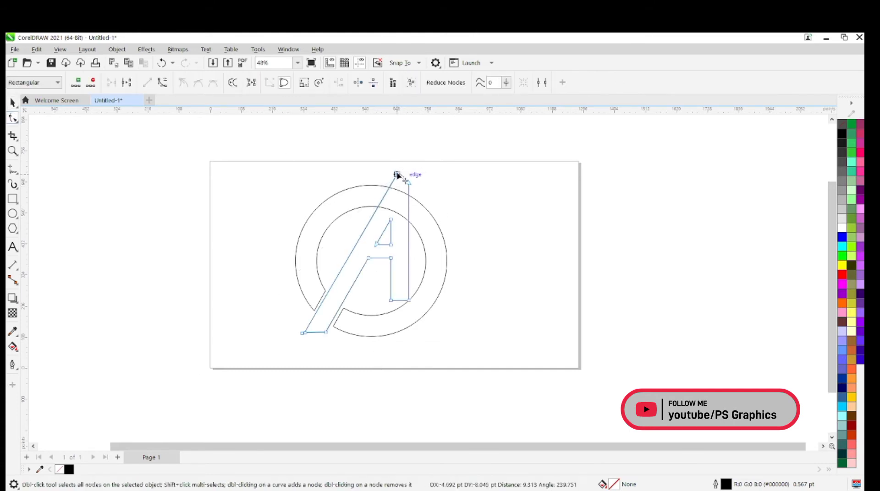
pyautogui.press('space')
# Fill both the ring and the A with yellow and apply a white outline
pyautogui.click(254, 179)
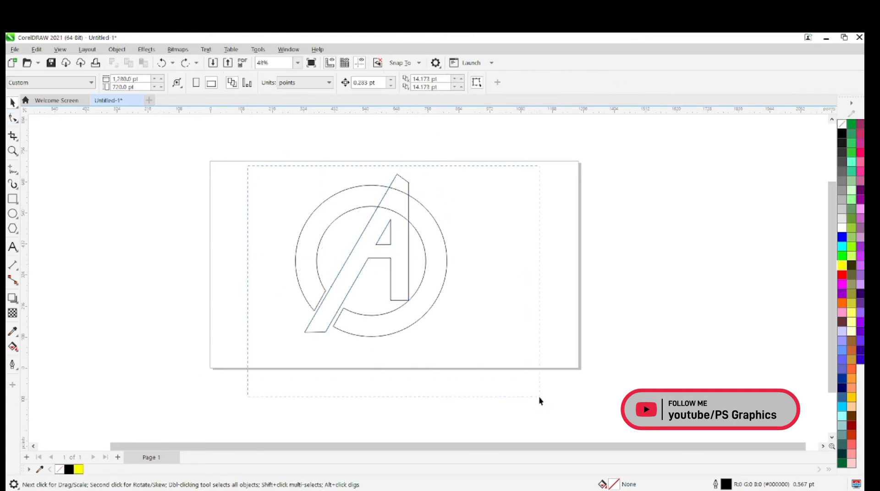
pyautogui.moveTo(539, 397); pyautogui.dragTo(539, 398)
pyautogui.click(842, 265)
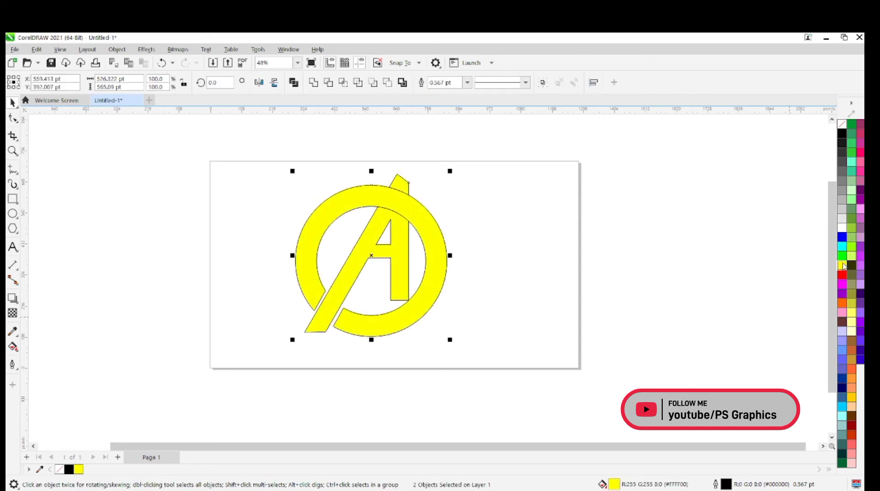
pyautogui.rightClick(842, 227)
pyautogui.click(816, 208)
# Change the stacking order so that the A lies in front of the ring
pyautogui.moveTo(475, 183); pyautogui.dragTo(481, 174)
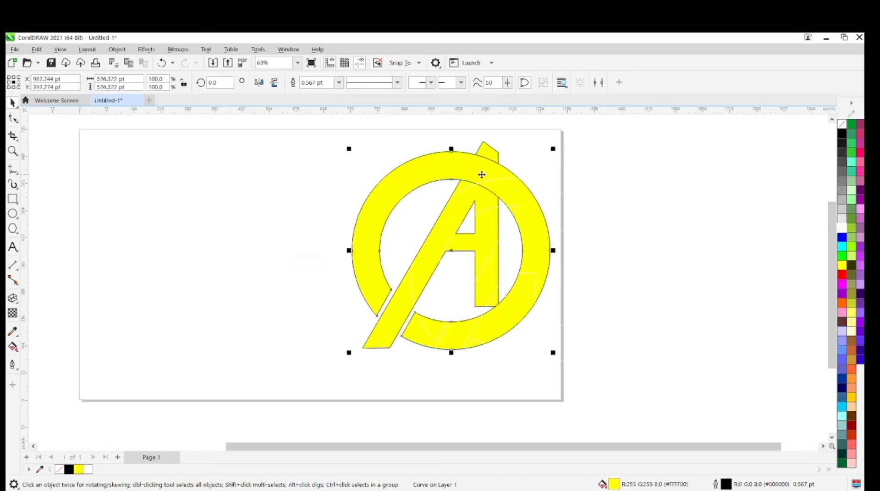
pyautogui.click(491, 158)
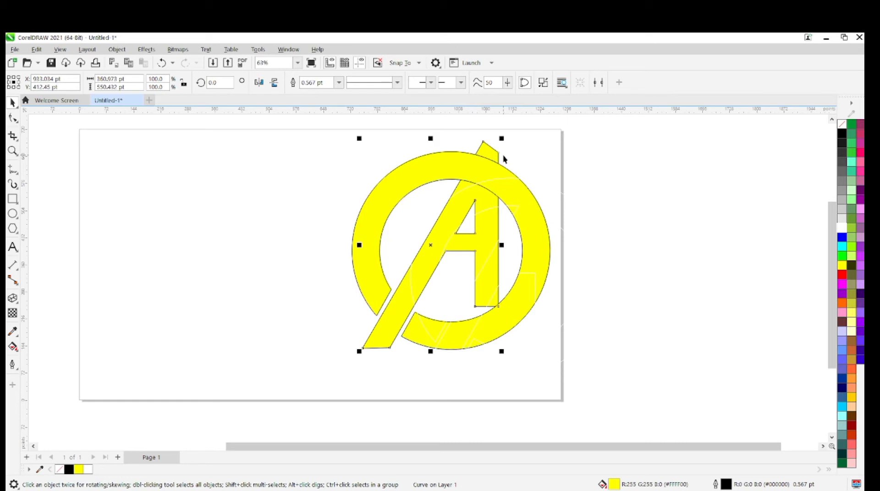
pyautogui.hotkey('shift', 'pagedown')
pyautogui.click(487, 179)
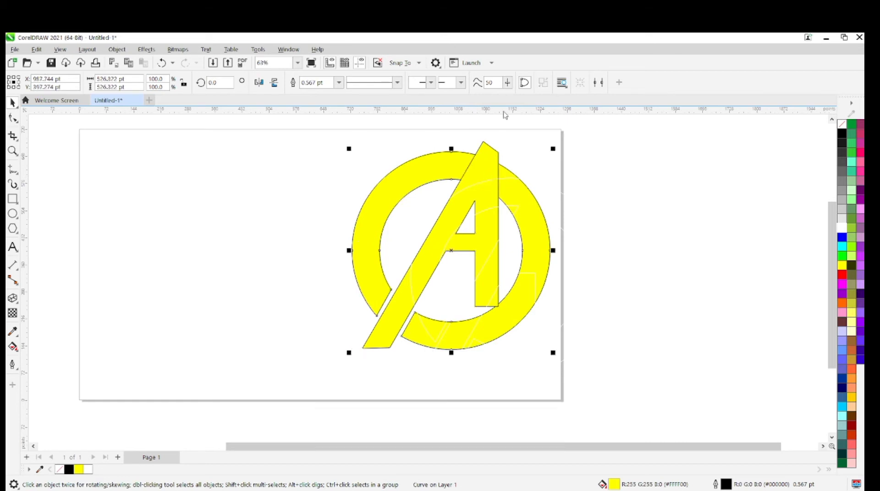
# Select the yellow ring and the A together and group them
pyautogui.click(278, 144)
pyautogui.moveTo(578, 384); pyautogui.dragTo(578, 383)
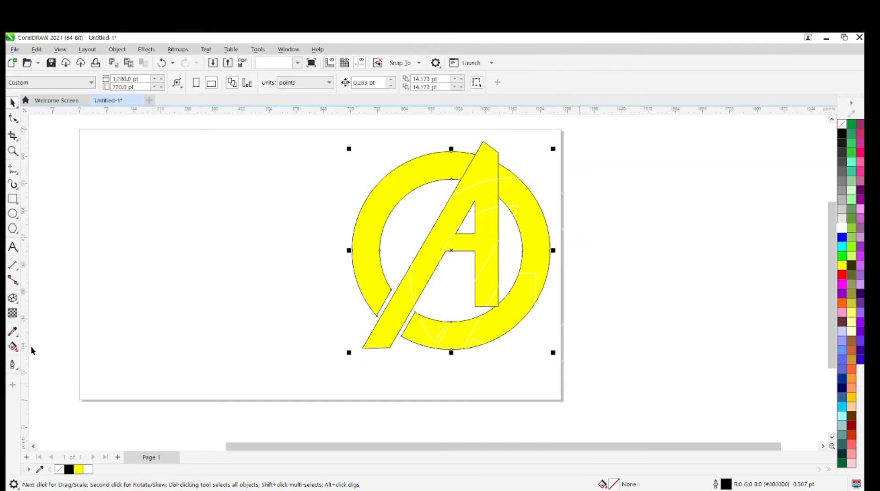
pyautogui.hotkey('ctrl', 'z')
pyautogui.moveTo(310, 134); pyautogui.dragTo(597, 396)
pyautogui.hotkey('ctrl', 'g')
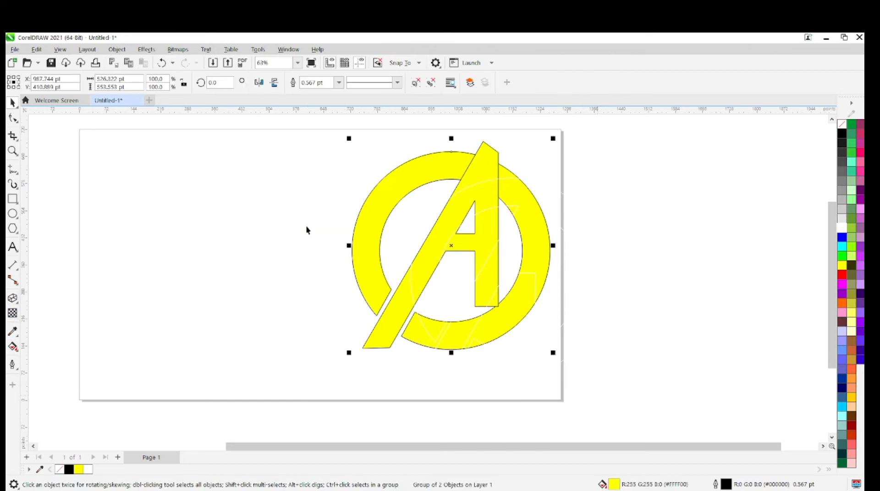
# Extrude the grouped emblem toward the lower left and set the extrusion type to front parallel
pyautogui.click(13, 299)
pyautogui.moveTo(451, 246); pyautogui.dragTo(272, 301)
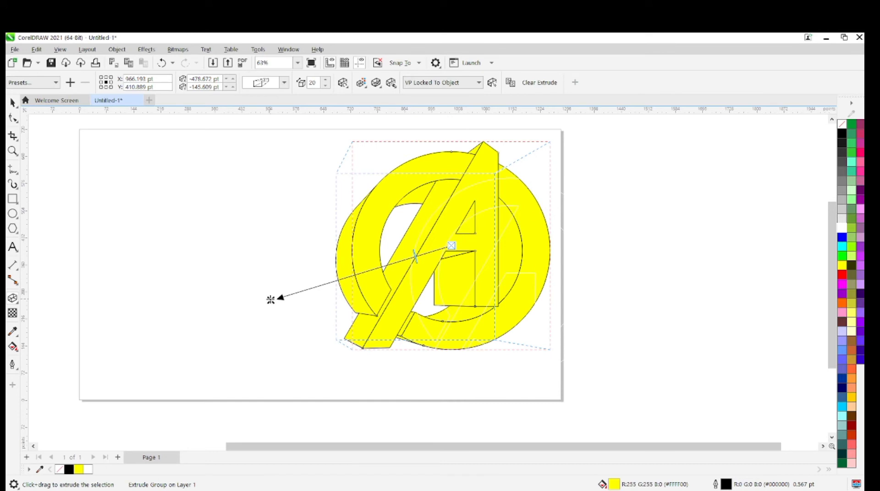
pyautogui.click(285, 82)
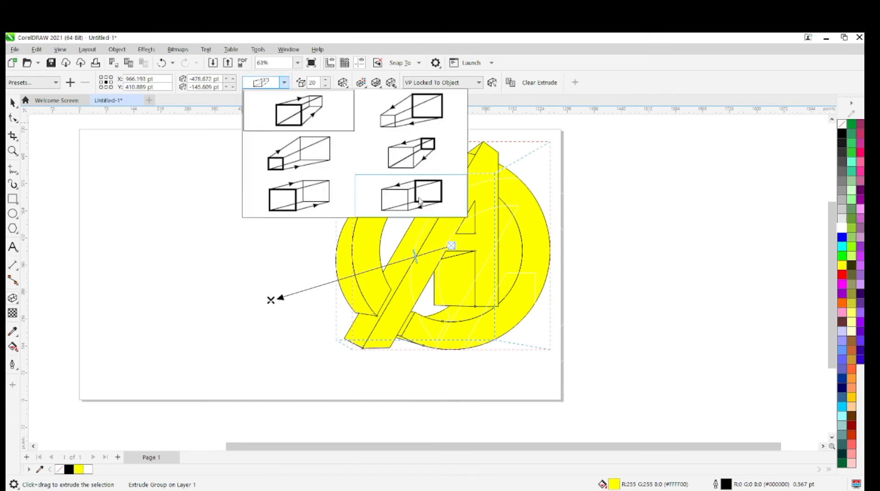
pyautogui.click(410, 193)
# Reduce the emblem's extrusion to a shallow depth with a vanishing point offset of about -20 pt and -12 pt
pyautogui.scroll(-1, 466, 240)
pyautogui.moveTo(369, 269); pyautogui.dragTo(460, 251)
pyautogui.scroll(3, 461, 251)
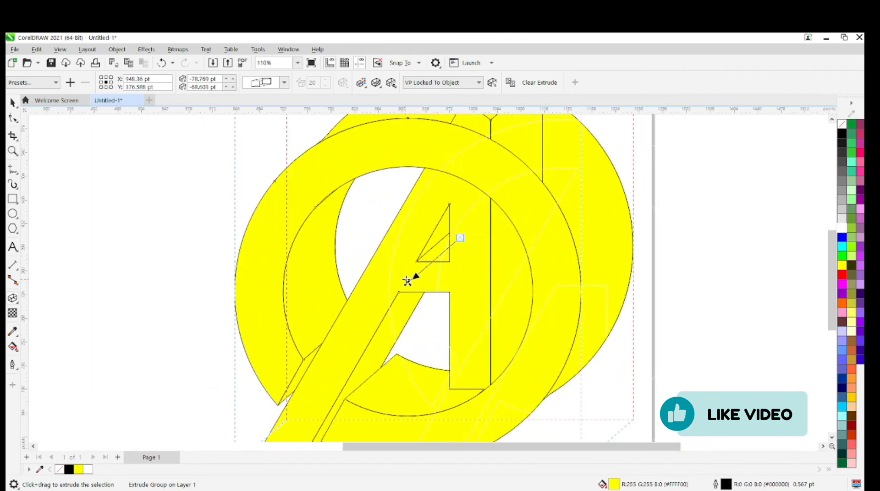
pyautogui.moveTo(407, 281); pyautogui.dragTo(442, 245)
pyautogui.scroll(-2, 442, 246)
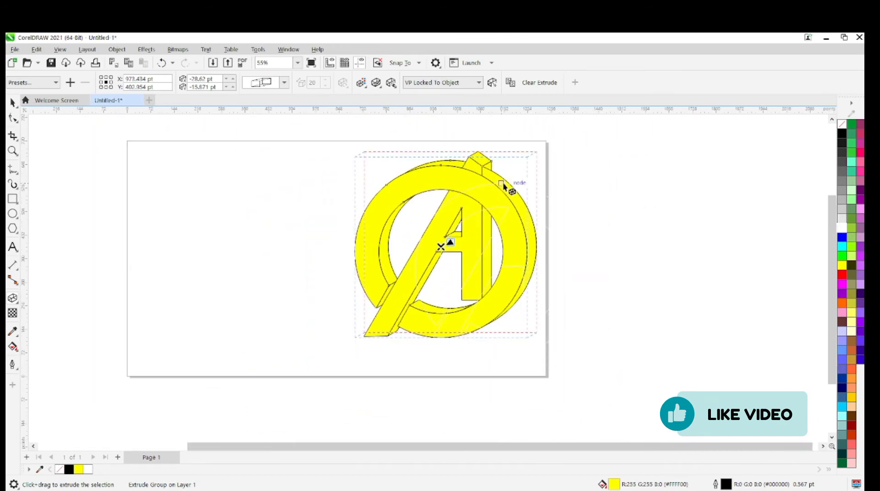
pyautogui.scroll(3, 459, 240)
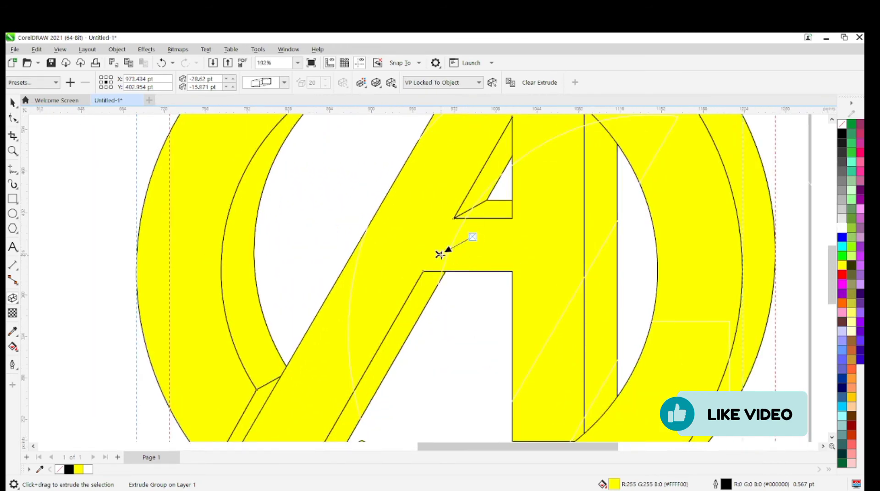
pyautogui.scroll(-3, 455, 245)
pyautogui.click(379, 146)
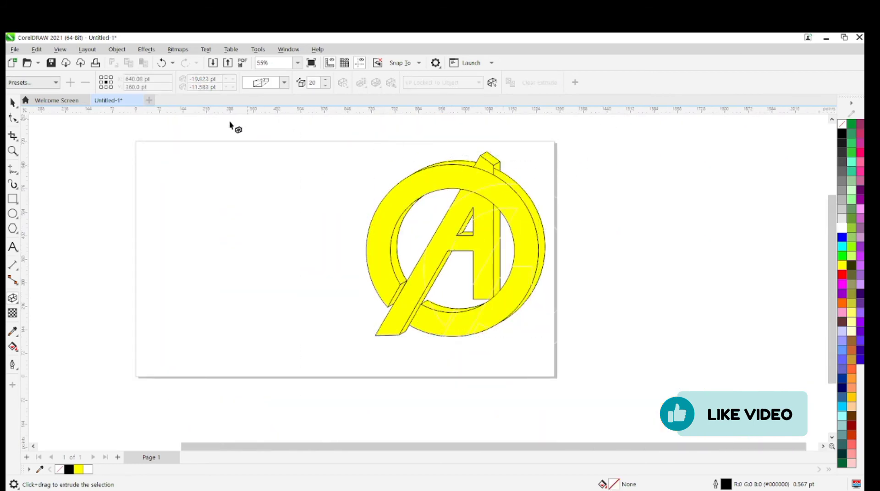
# Select the extruded emblem and give it a white outline
pyautogui.press('space')
pyautogui.click(497, 298)
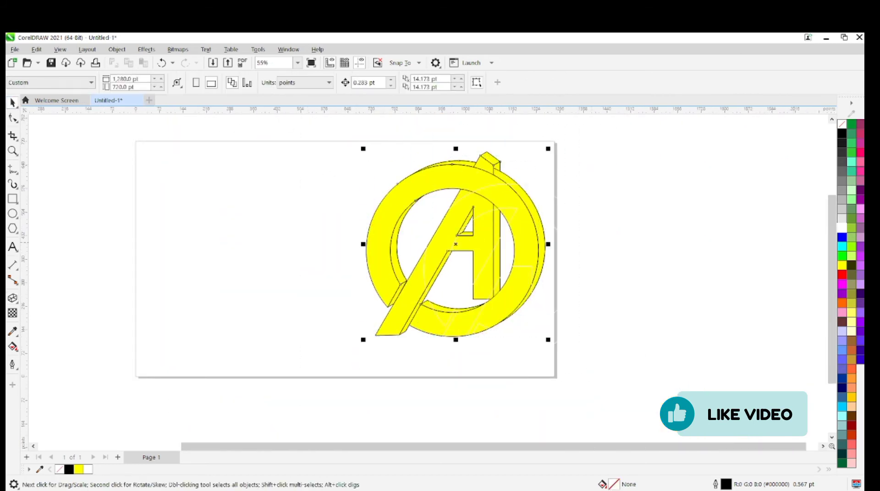
pyautogui.rightClick(842, 226)
pyautogui.click(803, 237)
pyautogui.click(583, 213)
# Select all objects and break the extruded emblem apart into separate objects
pyautogui.scroll(2, 553, 218)
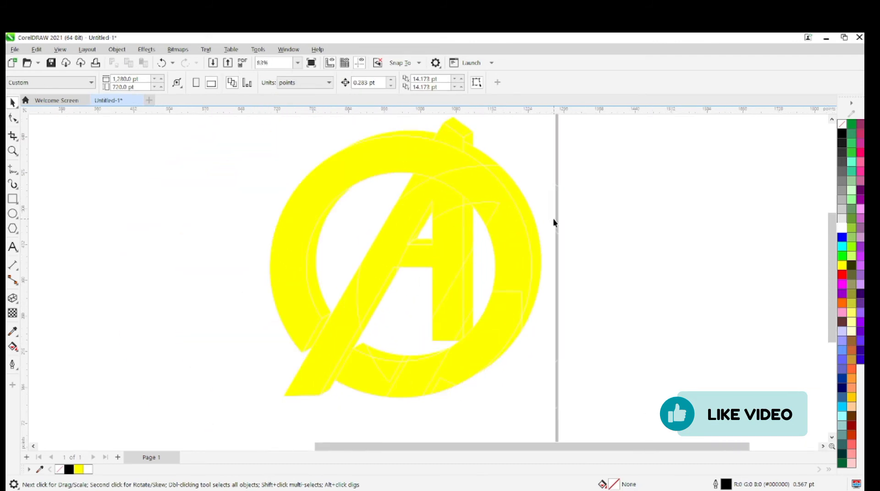
pyautogui.scroll(-1, 553, 218)
pyautogui.hotkey('ctrl', 'a')
pyautogui.rightClick(516, 250)
pyautogui.click(571, 222)
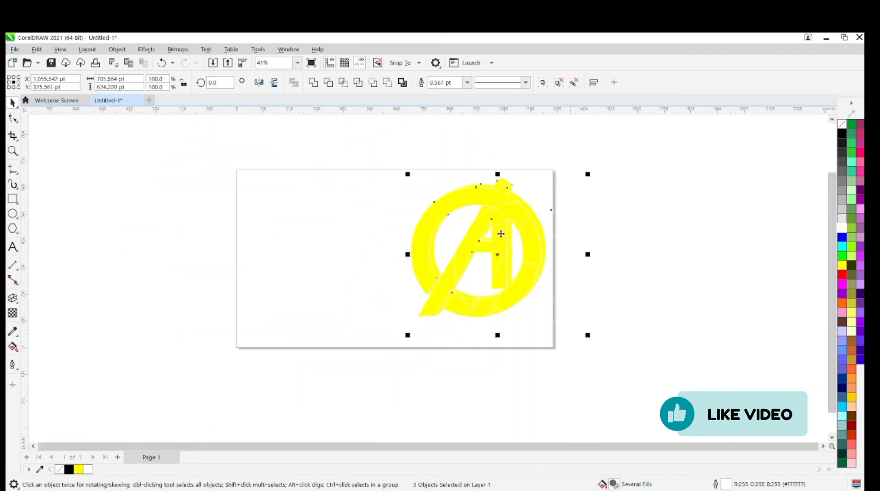
# Move the emblem's separated silhouette curve onto the empty left half of the page and fill it magenta
pyautogui.moveTo(499, 234); pyautogui.dragTo(312, 243)
pyautogui.hotkey('ctrl', 'z')
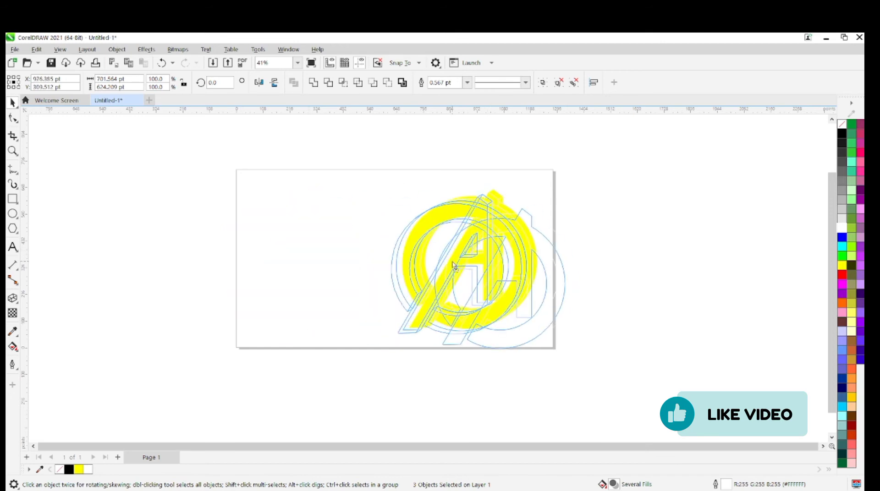
pyautogui.click(479, 254)
pyautogui.moveTo(482, 251); pyautogui.dragTo(264, 235)
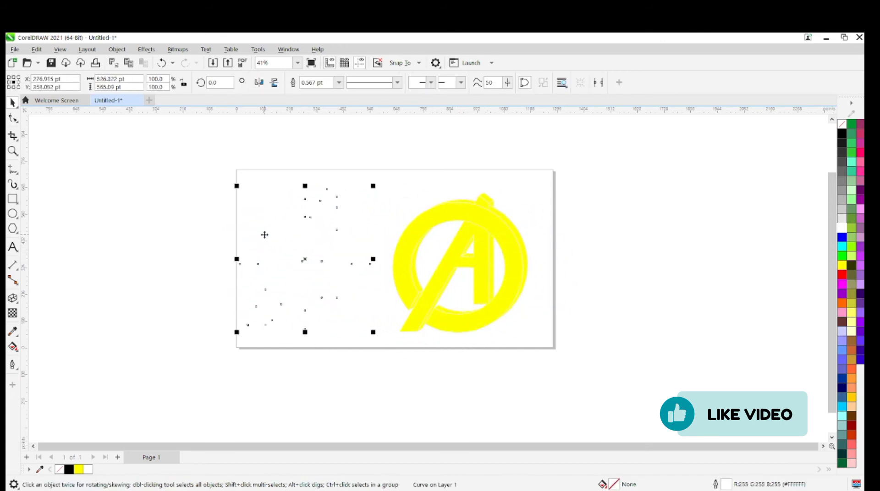
pyautogui.click(845, 285)
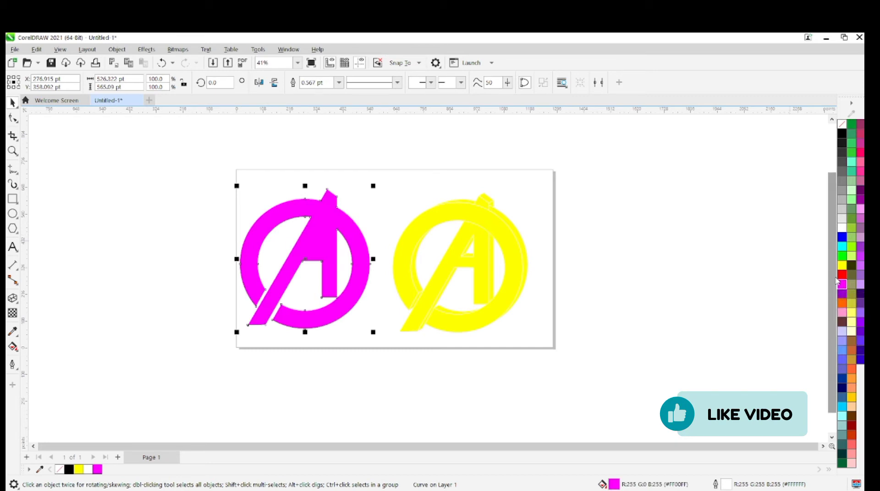
# Move the group of extrusion faces off the yellow emblem, past the page's right edge
pyautogui.moveTo(429, 235); pyautogui.dragTo(581, 224)
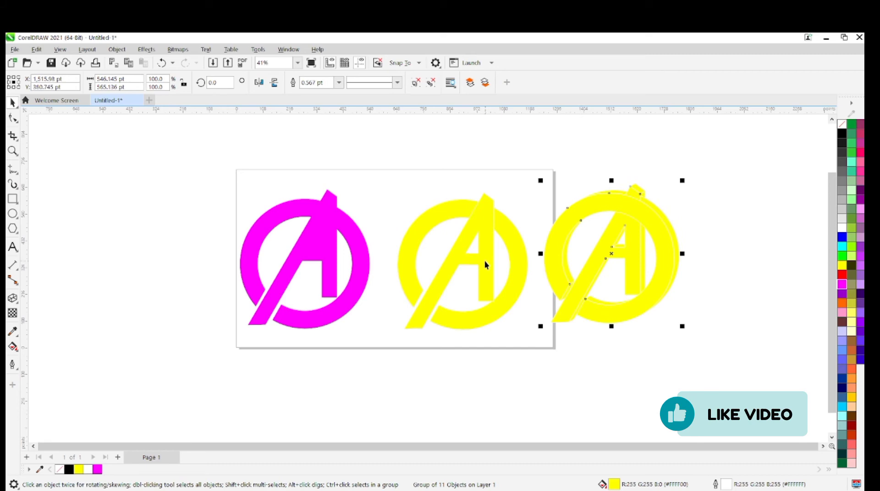
pyautogui.scroll(2, 639, 259)
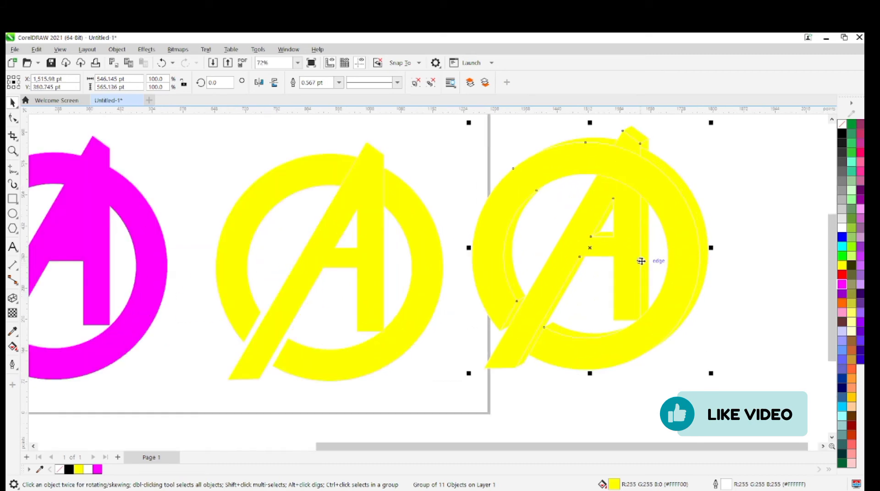
pyautogui.moveTo(616, 176); pyautogui.dragTo(672, 195)
pyautogui.scroll(6, 567, 207)
pyautogui.scroll(-5, 570, 214)
pyautogui.scroll(-3, 405, 203)
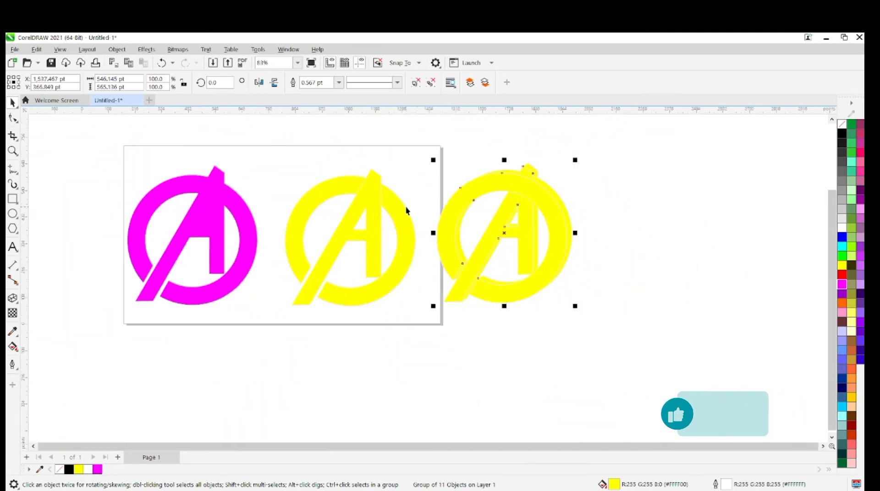
# Move the magenta and flat yellow emblems off the page and bring the extrusion group back onto it
pyautogui.moveTo(105, 176); pyautogui.dragTo(422, 375)
pyautogui.moveTo(217, 236); pyautogui.dragTo(752, 248)
pyautogui.moveTo(240, 168); pyautogui.dragTo(454, 313)
pyautogui.moveTo(376, 257); pyautogui.dragTo(678, 388)
pyautogui.moveTo(407, 144); pyautogui.dragTo(587, 321)
pyautogui.moveTo(509, 231); pyautogui.dragTo(288, 225)
pyautogui.scroll(2, 289, 227)
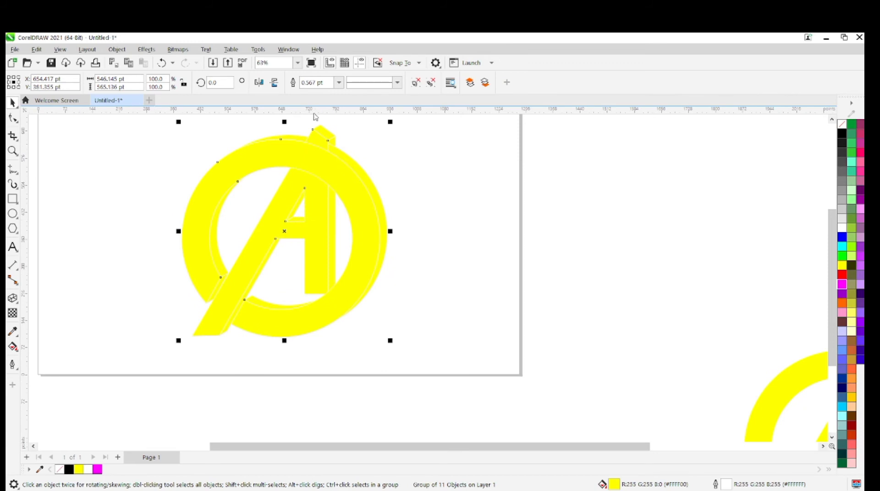
# Smart-fill the A's slanted side faces in teal, inside its triangular opening and along the diagonal leg
pyautogui.scroll(3, 314, 120)
pyautogui.scroll(-2, 327, 236)
pyautogui.click(17, 350)
pyautogui.click(51, 360)
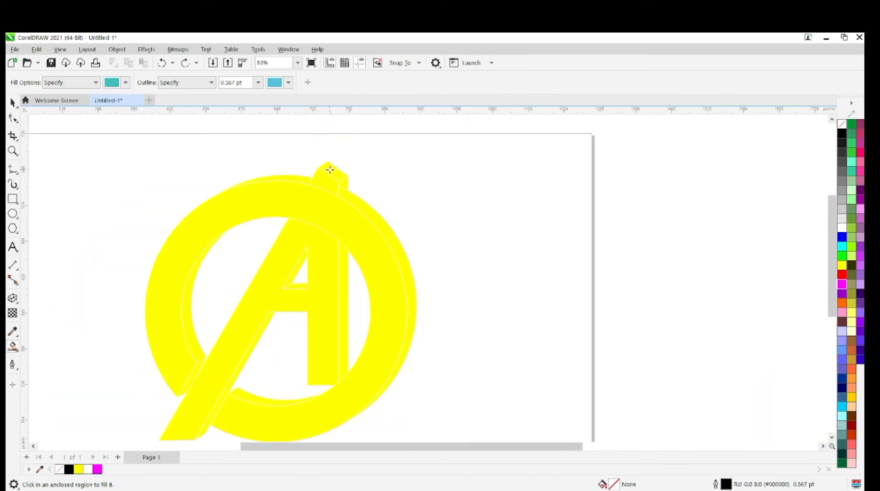
pyautogui.click(298, 269)
pyautogui.click(265, 326)
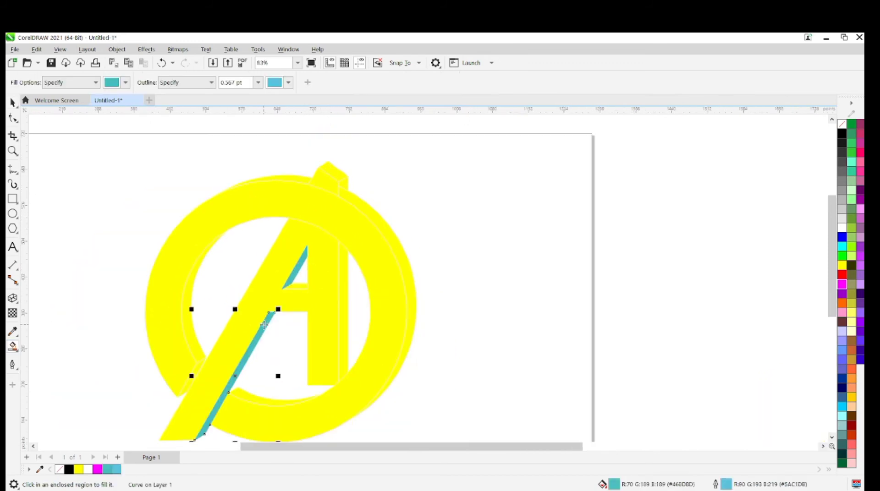
# Smart-fill the ring's inner left and outer right side faces and the A's tip and vertical leg sides in teal
pyautogui.click(189, 285)
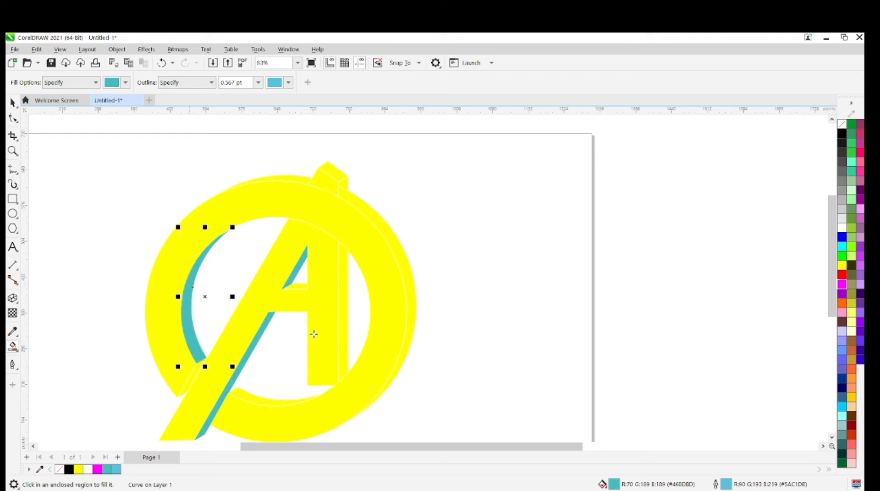
pyautogui.click(411, 249)
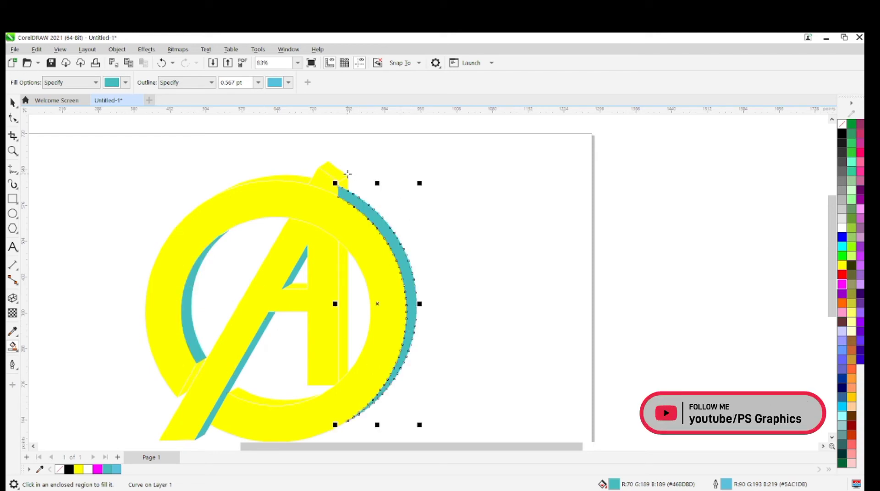
pyautogui.scroll(2, 339, 187)
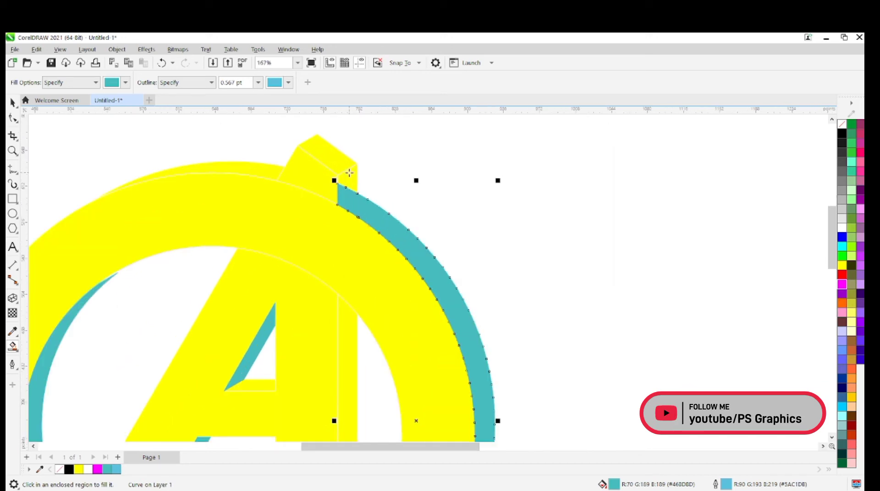
pyautogui.scroll(-4, 325, 182)
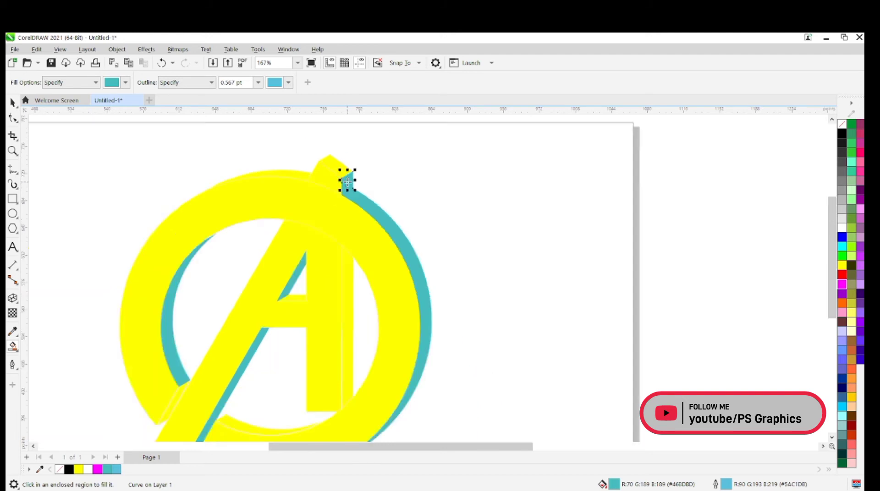
pyautogui.scroll(2, 336, 230)
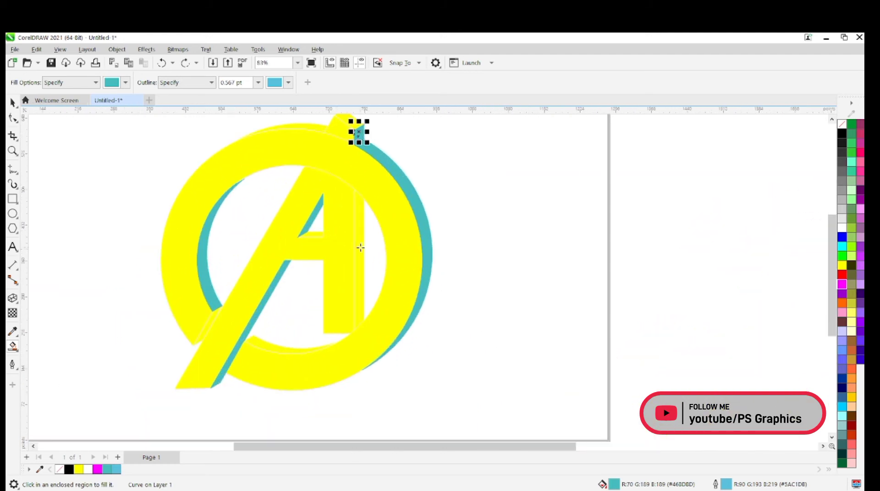
pyautogui.click(358, 243)
pyautogui.scroll(-2, 353, 240)
pyautogui.click(13, 103)
pyautogui.moveTo(201, 149); pyautogui.dragTo(403, 323)
pyautogui.scroll(2, 397, 242)
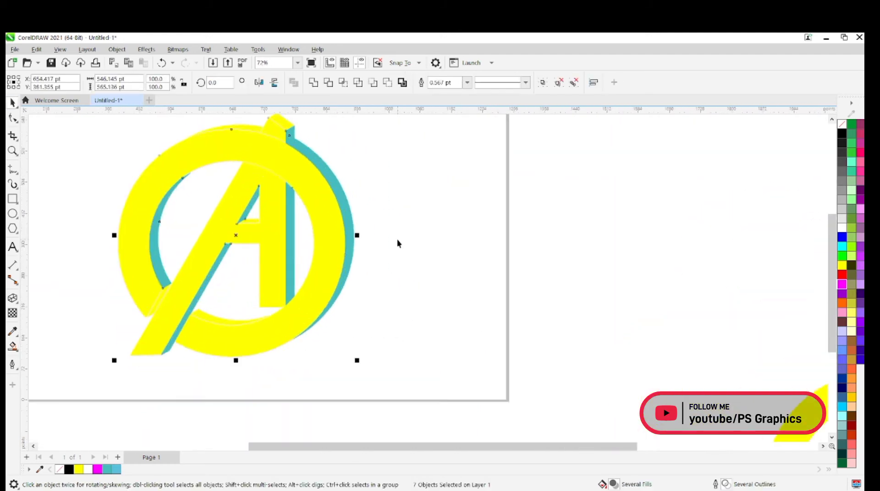
pyautogui.scroll(-1, 397, 242)
# Smart-fill the ring's cut end, upper outer face and lower inner face in teal, then deselect
pyautogui.click(12, 347)
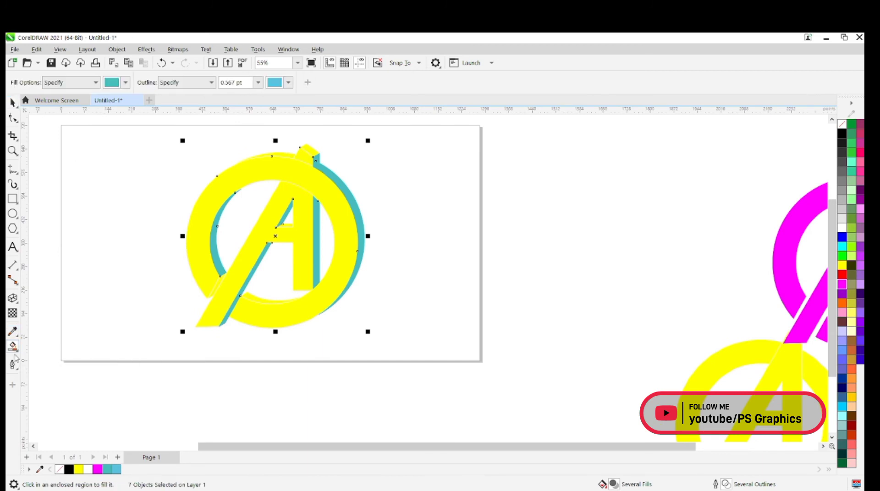
pyautogui.click(214, 289)
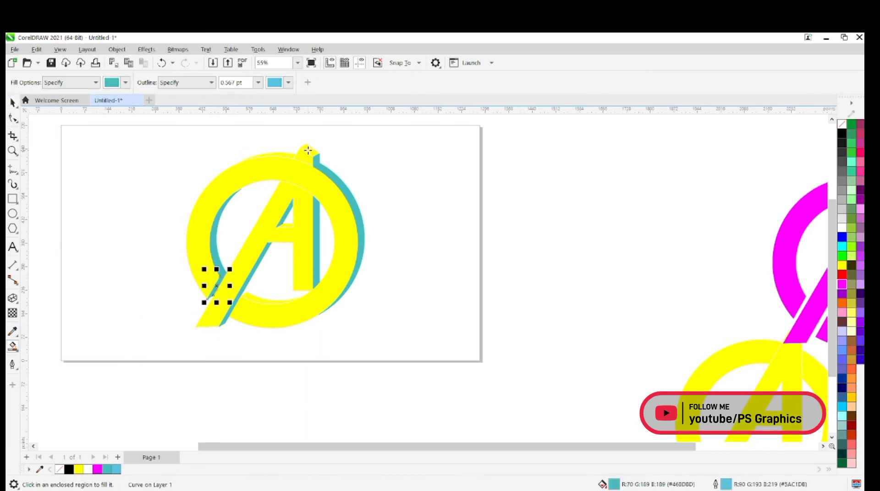
pyautogui.click(281, 154)
pyautogui.click(259, 299)
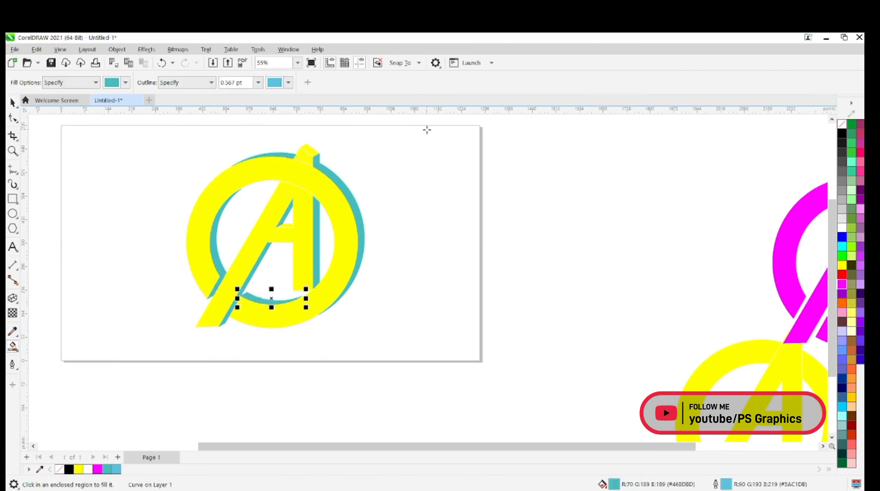
pyautogui.hotkey('ctrl', 'z')
pyautogui.click(255, 298)
pyautogui.click(12, 102)
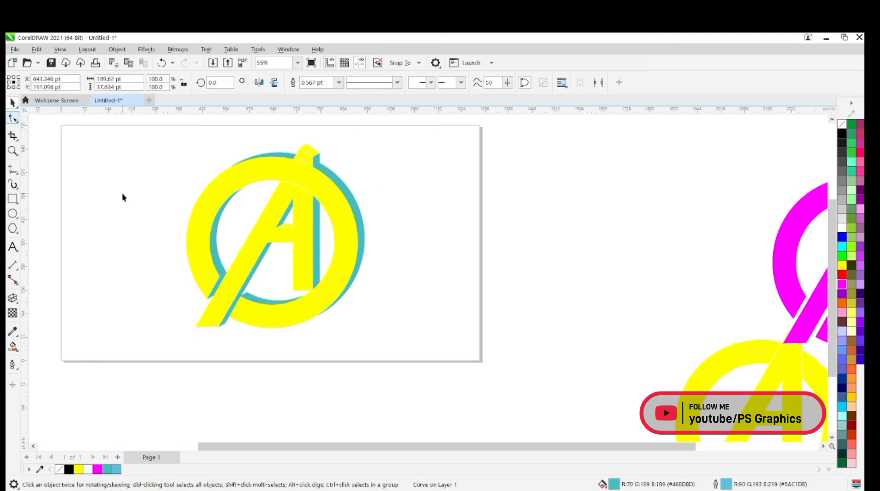
pyautogui.click(122, 196)
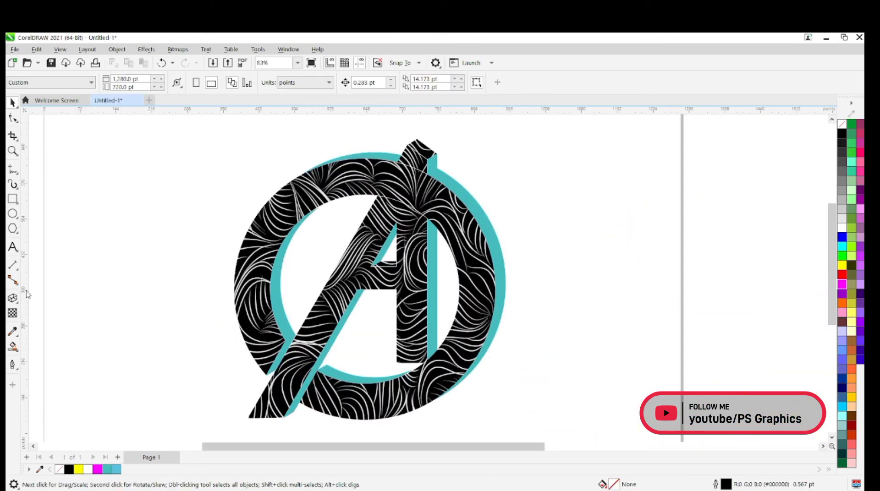
# Apply a fountain fill to the ring's outer right side face with the Interactive Fill tool and make its start colour yellow
pyautogui.rightClick(16, 350)
pyautogui.click(17, 349)
pyautogui.click(55, 346)
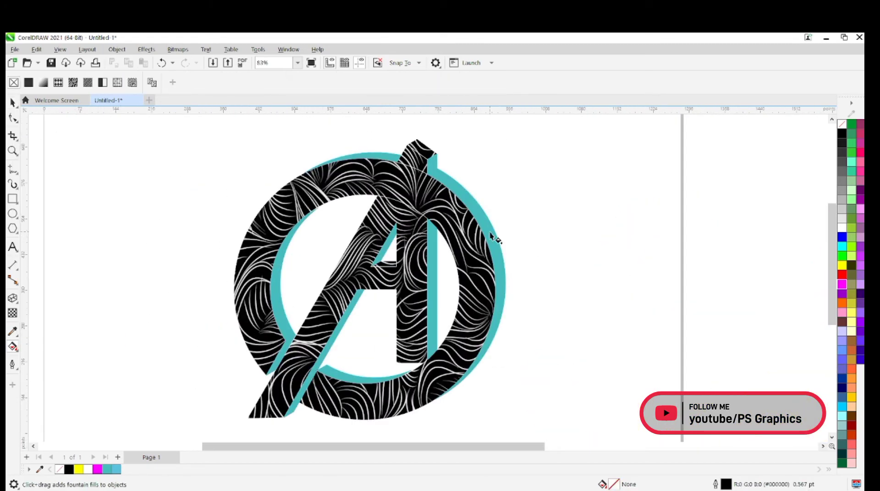
pyautogui.moveTo(497, 238); pyautogui.dragTo(467, 208)
pyautogui.click(497, 239)
pyautogui.click(490, 250)
pyautogui.moveTo(518, 382); pyautogui.dragTo(497, 382)
pyautogui.click(541, 304)
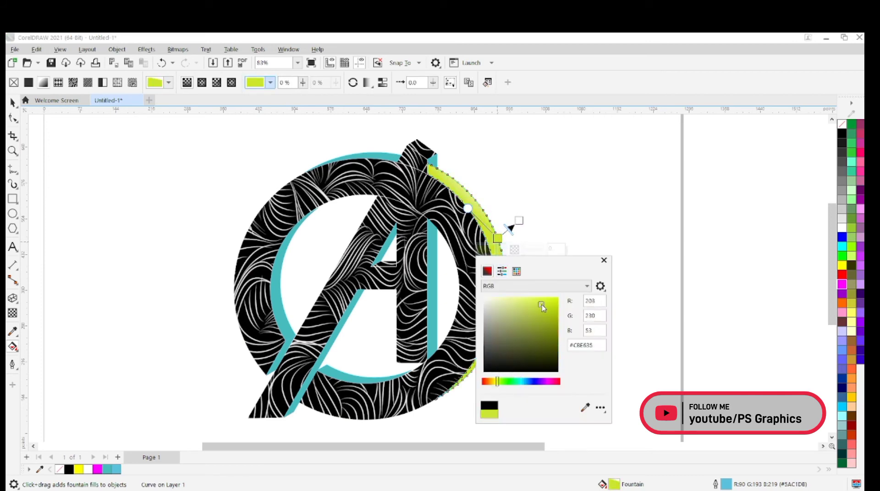
pyautogui.click(554, 301)
# Set the outer right face's gradient end colour to dark gold and stretch the gradient down along the face
pyautogui.click(519, 221)
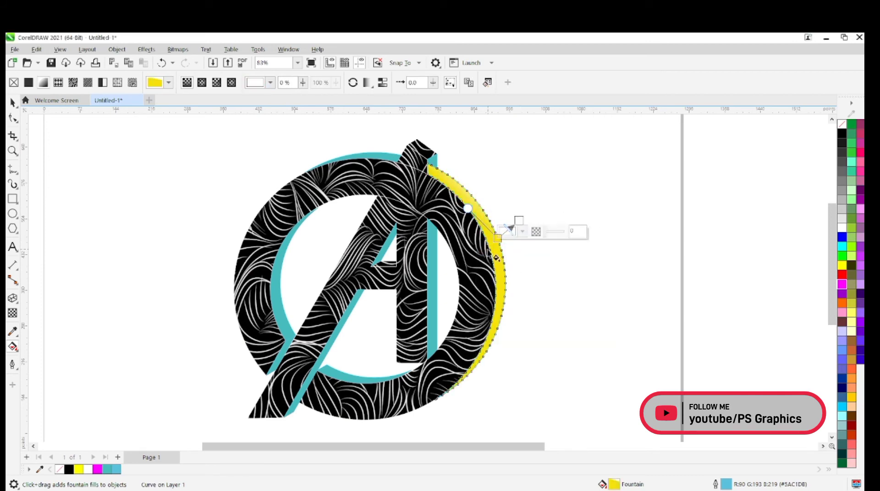
pyautogui.click(512, 232)
pyautogui.click(514, 363)
pyautogui.click(557, 294)
pyautogui.moveTo(557, 294)
pyautogui.mouseDown()
pyautogui.moveTo(573, 314)
pyautogui.moveTo(551, 303)
pyautogui.mouseUp()
pyautogui.moveTo(519, 220); pyautogui.dragTo(563, 231)
pyautogui.moveTo(497, 238); pyautogui.dragTo(472, 201)
pyautogui.moveTo(563, 231); pyautogui.dragTo(511, 287)
pyautogui.scroll(-1, 746, 381)
# Apply a fountain fill to the ring's upper outer face and sample the existing dark gold as its end colour
pyautogui.click(167, 203)
pyautogui.click(465, 209)
pyautogui.moveTo(465, 209); pyautogui.dragTo(458, 178)
pyautogui.click(466, 173)
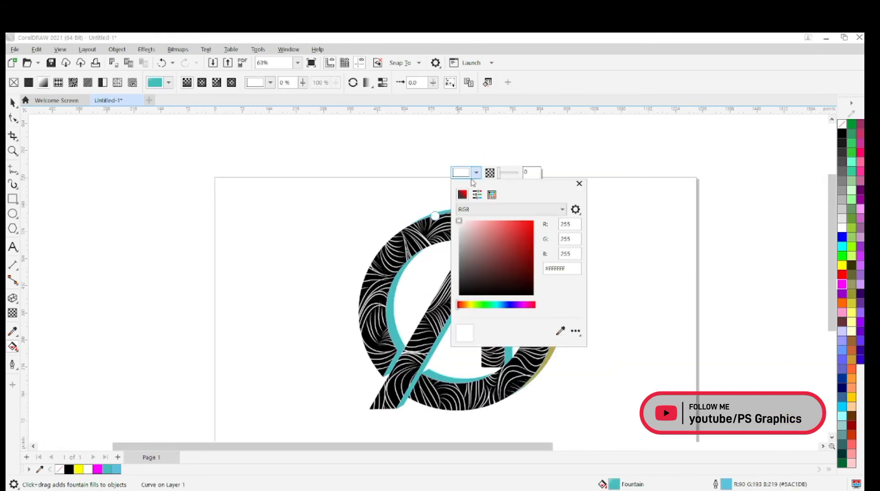
pyautogui.click(560, 331)
pyautogui.click(552, 353)
pyautogui.click(579, 184)
# Set the upper face's gradient start colour to yellow #EBE126 and lengthen the gradient along the face
pyautogui.click(464, 208)
pyautogui.click(473, 203)
pyautogui.click(477, 335)
pyautogui.click(522, 257)
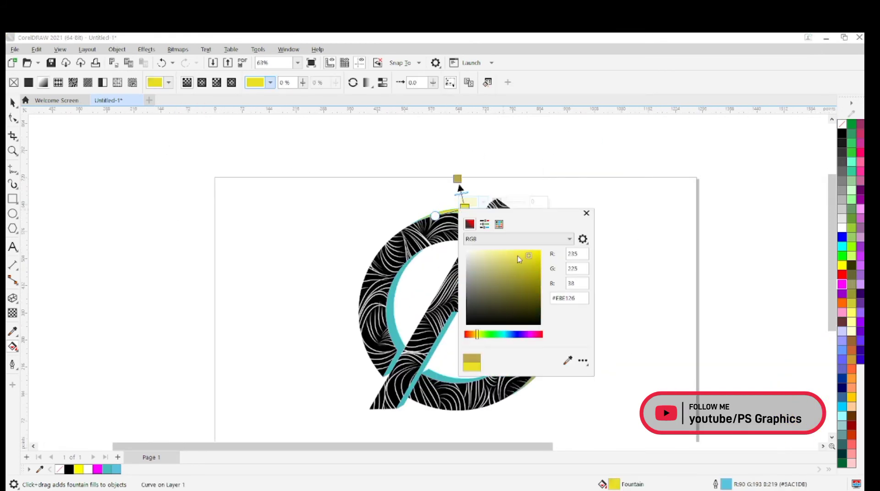
pyautogui.click(587, 213)
pyautogui.moveTo(435, 216); pyautogui.dragTo(412, 218)
pyautogui.moveTo(457, 179); pyautogui.dragTo(487, 219)
pyautogui.moveTo(465, 208); pyautogui.dragTo(441, 212)
pyautogui.click(393, 208)
# Apply a fountain fill between yellow and sampled dark gold to the side face of the A's vertical leg
pyautogui.click(509, 305)
pyautogui.click(521, 320)
pyautogui.click(614, 299)
pyautogui.moveTo(509, 304); pyautogui.dragTo(512, 286)
pyautogui.click(551, 350)
pyautogui.click(509, 304)
pyautogui.click(519, 298)
pyautogui.click(612, 457)
pyautogui.click(560, 298)
pyautogui.click(551, 353)
pyautogui.click(630, 309)
pyautogui.click(594, 257)
# Apply a fountain fill to the ring's lower inner face and sample the dark gold as its start colour
pyautogui.click(442, 375)
pyautogui.moveTo(442, 375); pyautogui.dragTo(444, 359)
pyautogui.click(442, 375)
pyautogui.click(451, 370)
pyautogui.click(545, 349)
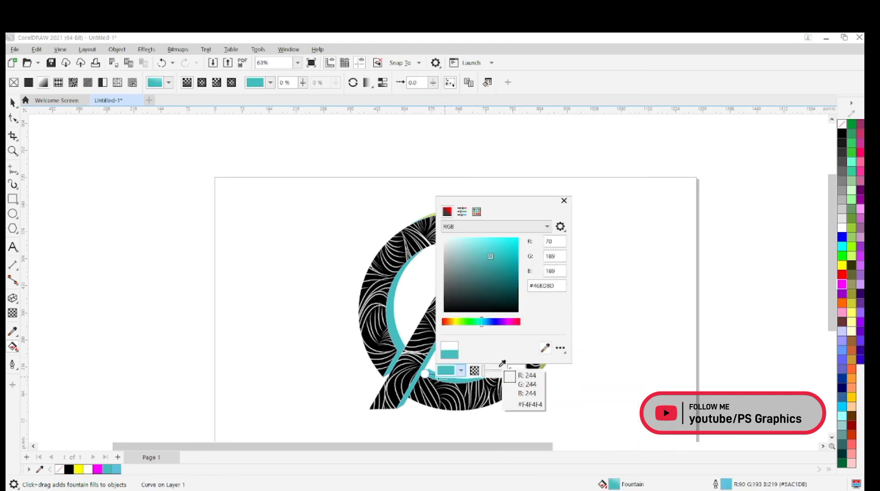
pyautogui.click(541, 369)
pyautogui.click(563, 200)
# Set the lower inner face's gradient end colour to yellow #E3E620 and extend the gradient along the face
pyautogui.click(443, 358)
pyautogui.click(460, 353)
pyautogui.click(459, 304)
pyautogui.click(504, 227)
pyautogui.click(456, 304)
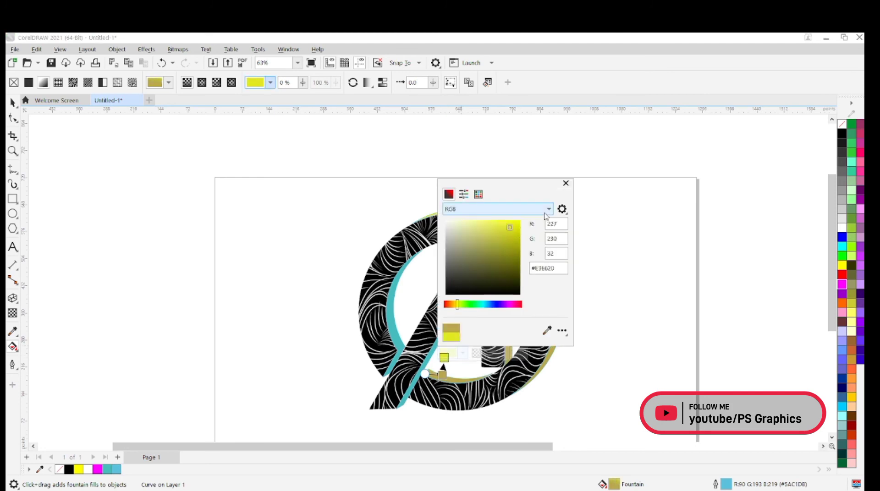
pyautogui.click(564, 183)
pyautogui.moveTo(443, 358); pyautogui.dragTo(470, 382)
pyautogui.click(612, 339)
# Copy only the fill of the ring's outer right side face onto its inner left side face
pyautogui.click(439, 196)
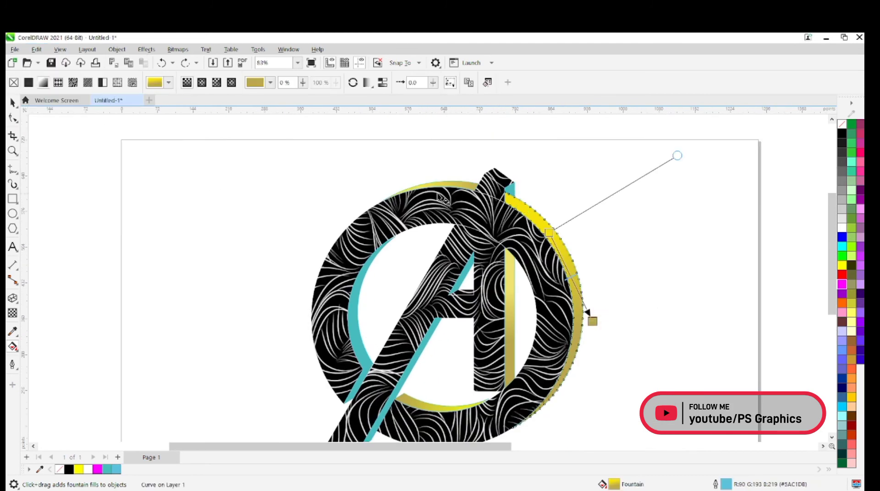
pyautogui.click(315, 264)
pyautogui.click(356, 308)
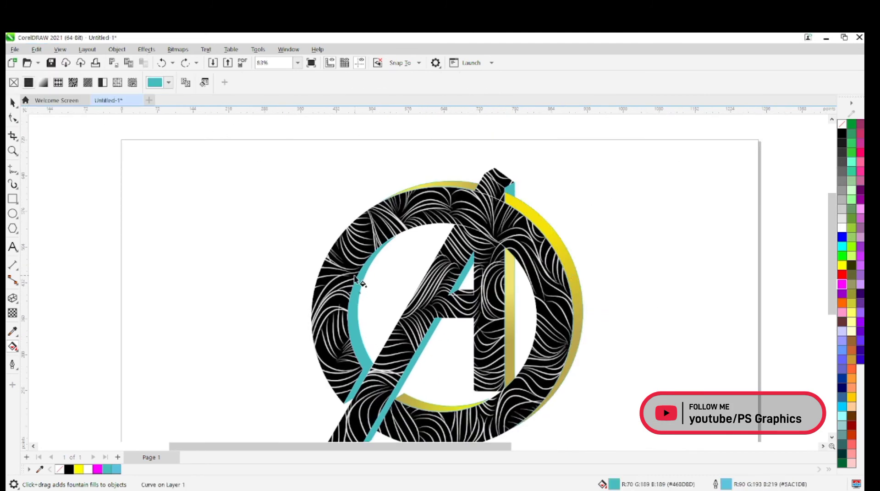
pyautogui.click(36, 49)
pyautogui.click(59, 124)
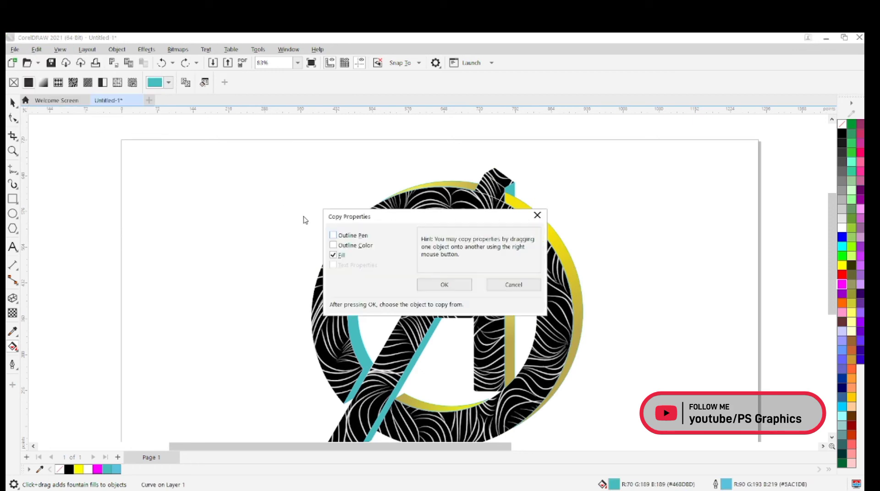
pyautogui.click(453, 291)
pyautogui.click(560, 250)
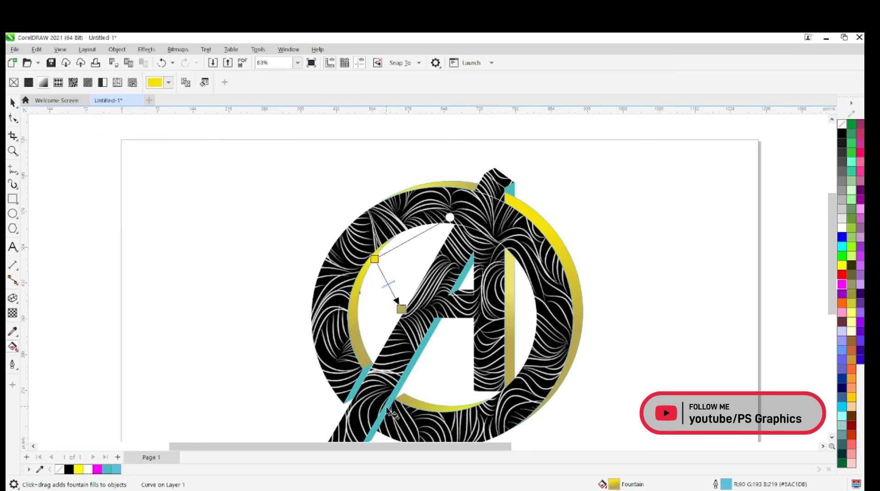
# Copy only the fill of the ring's outer right side face onto the lower side face of the A's diagonal leg
pyautogui.hotkey('ctrl', 'z')
pyautogui.click(36, 49)
pyautogui.click(60, 125)
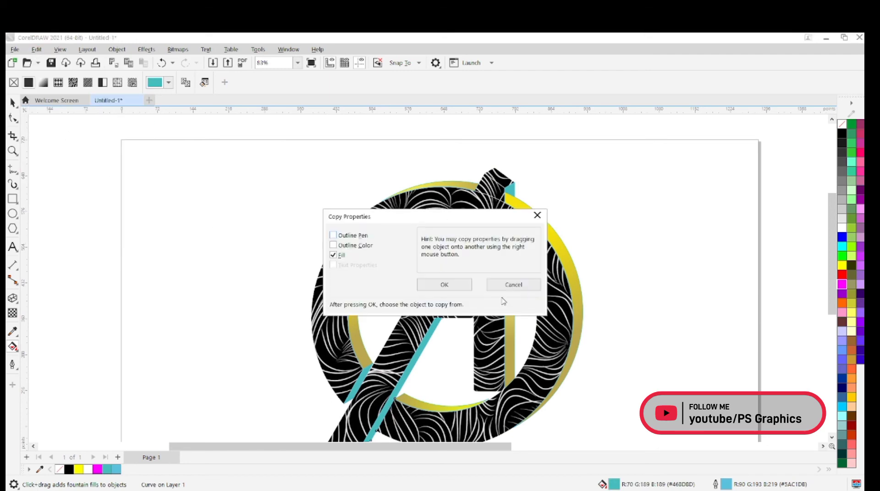
pyautogui.click(450, 286)
pyautogui.click(557, 248)
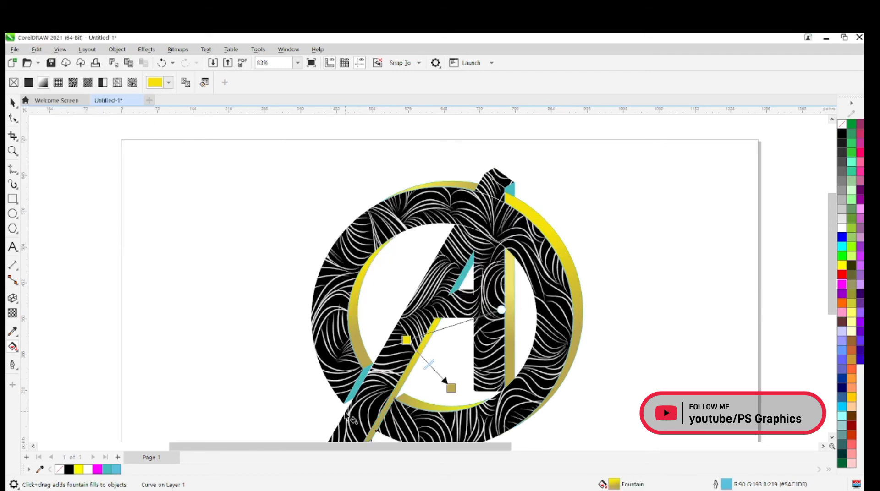
# Copy the gold gradient fill onto the remaining teal side faces at the ring's lower-left gap, the A's triangular opening and its top tip
pyautogui.scroll(2, 351, 415)
pyautogui.click(36, 49)
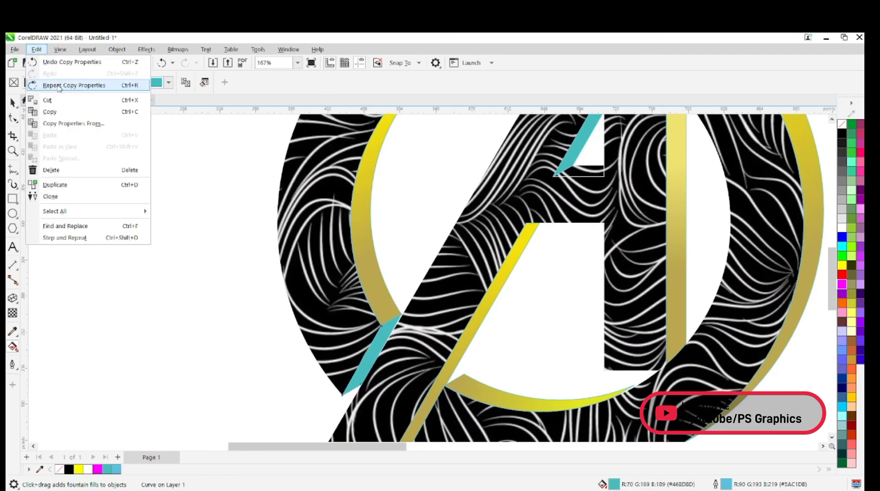
pyautogui.click(70, 87)
pyautogui.scroll(-1, 394, 293)
pyautogui.click(387, 152)
pyautogui.click(36, 49)
pyautogui.click(71, 85)
pyautogui.click(446, 159)
pyautogui.scroll(-1, 430, 172)
pyautogui.scroll(1, 420, 172)
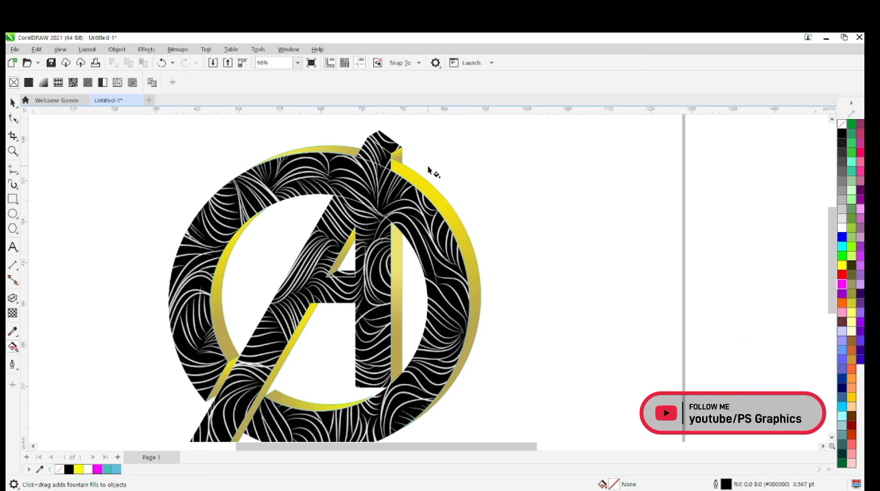
pyautogui.scroll(-1, 428, 171)
pyautogui.moveTo(192, 112); pyautogui.dragTo(475, 375)
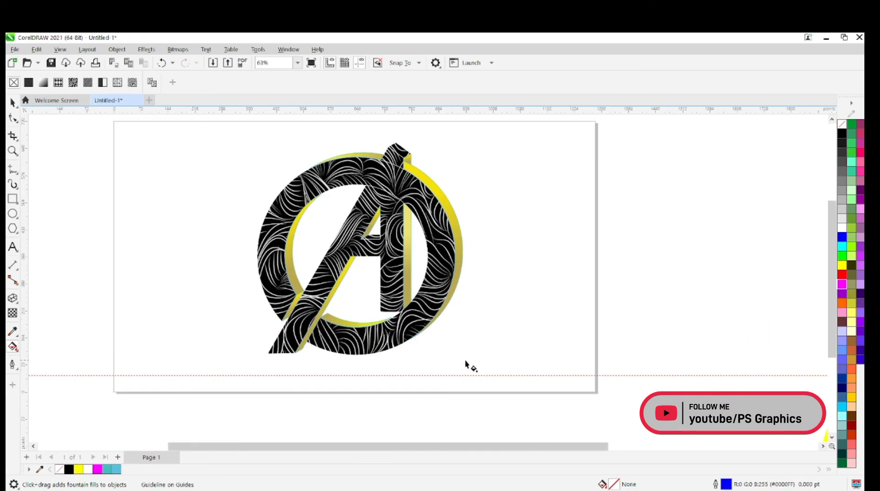
pyautogui.press('space')
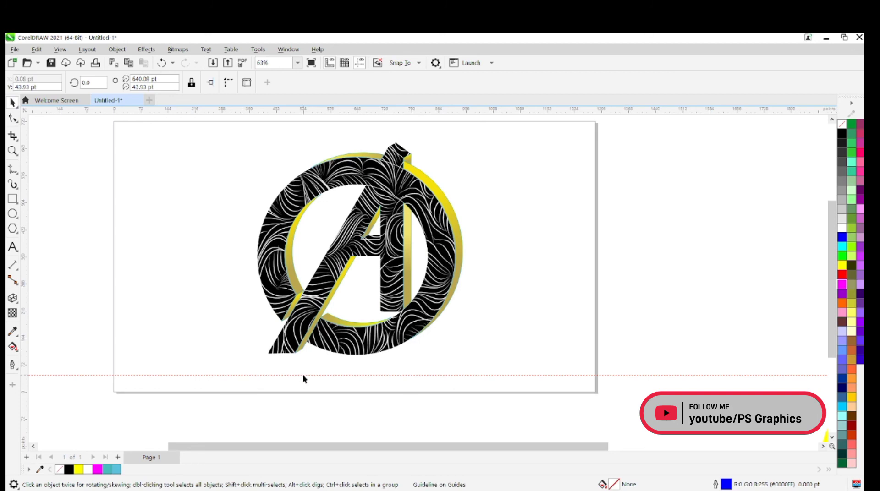
pyautogui.press('Delete')
# Select all objects of the emblem and remove their outline colour
pyautogui.scroll(1, 332, 173)
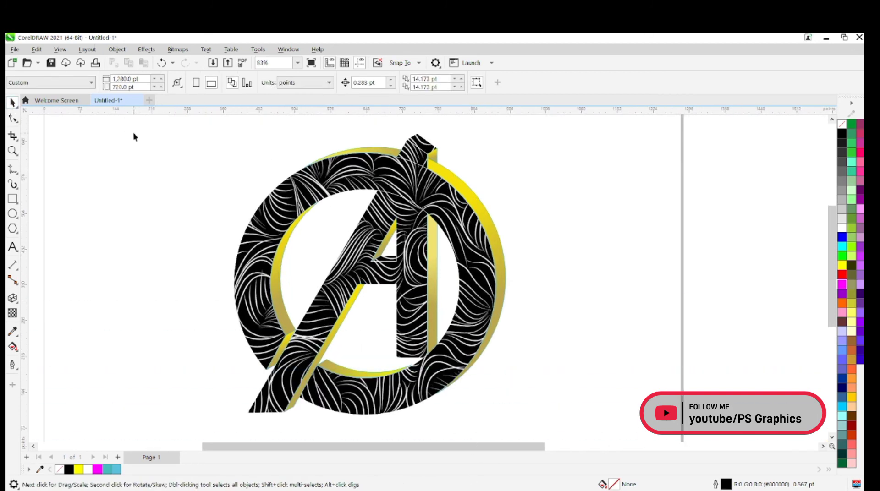
pyautogui.moveTo(134, 133); pyautogui.dragTo(581, 394)
pyautogui.rightClick(841, 124)
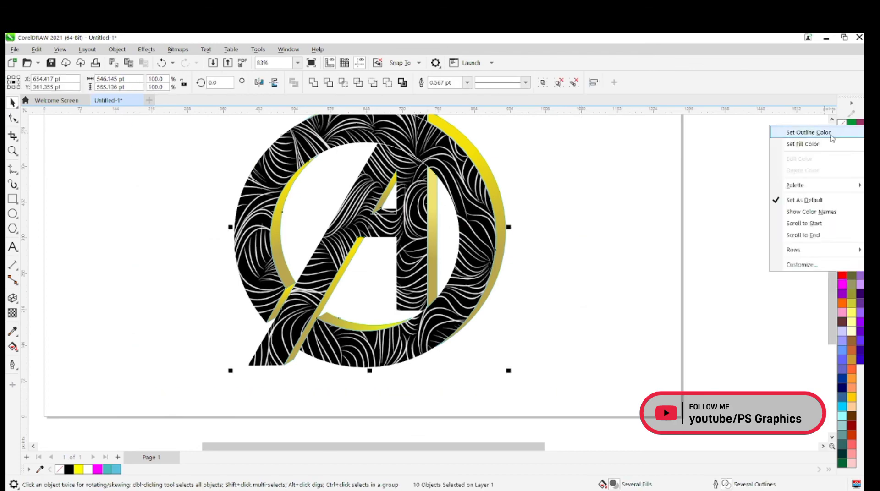
pyautogui.click(830, 134)
pyautogui.click(557, 177)
pyautogui.scroll(-2, 555, 177)
pyautogui.scroll(2, 494, 145)
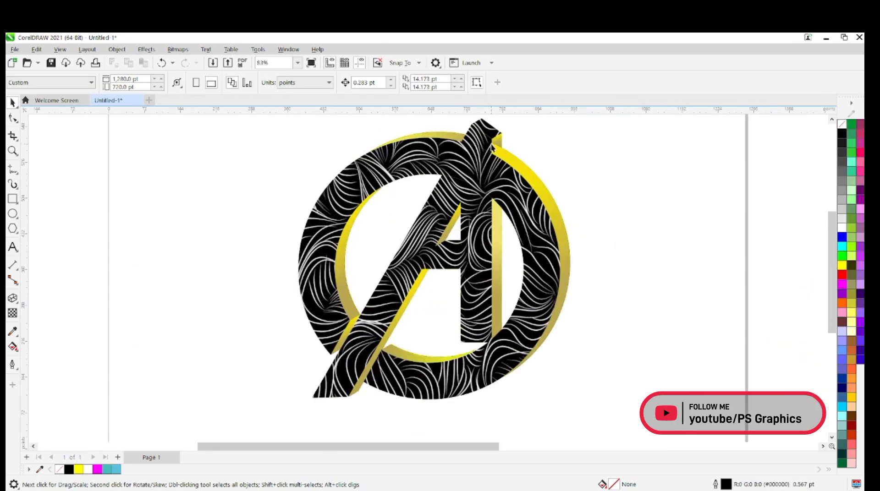
pyautogui.scroll(-1, 626, 219)
pyautogui.scroll(2, 622, 212)
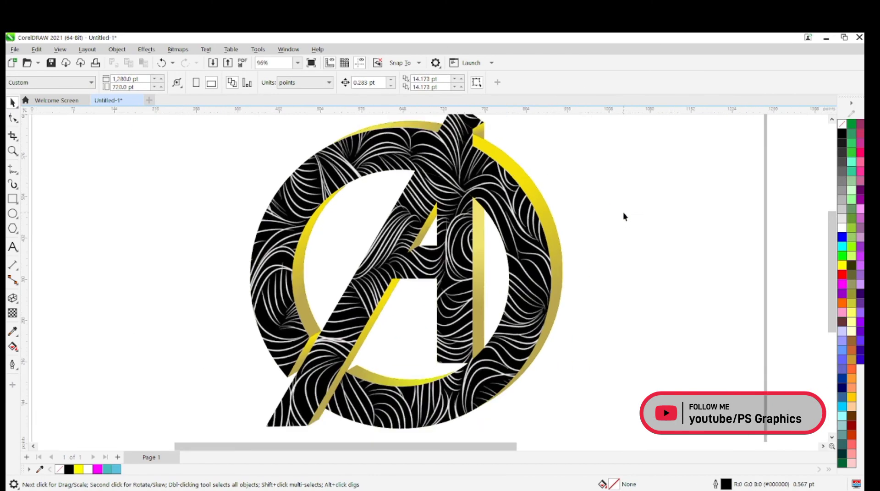
pyautogui.scroll(-1, 622, 211)
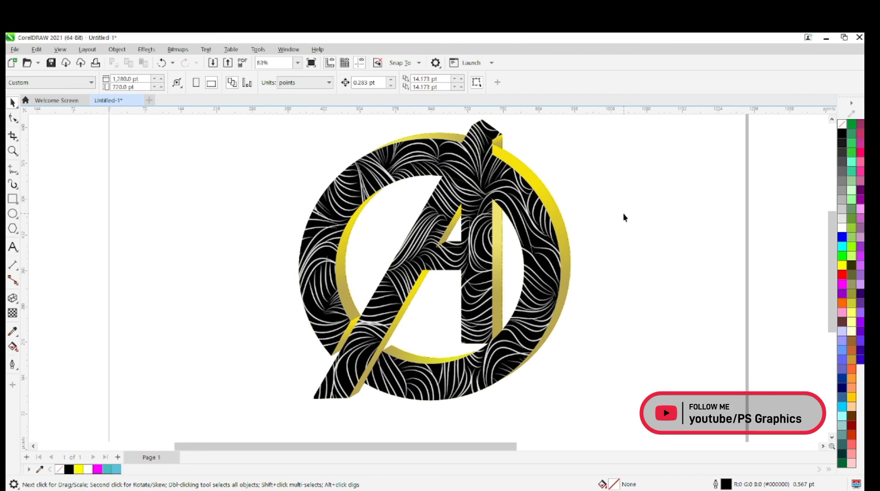
# Move the whole emblem to the left half of the page and place a copy of it on the right half
pyautogui.scroll(-1, 622, 217)
pyautogui.moveTo(291, 163); pyautogui.dragTo(613, 415)
pyautogui.moveTo(467, 269); pyautogui.dragTo(353, 274)
pyautogui.moveTo(318, 252); pyautogui.dragTo(525, 249)
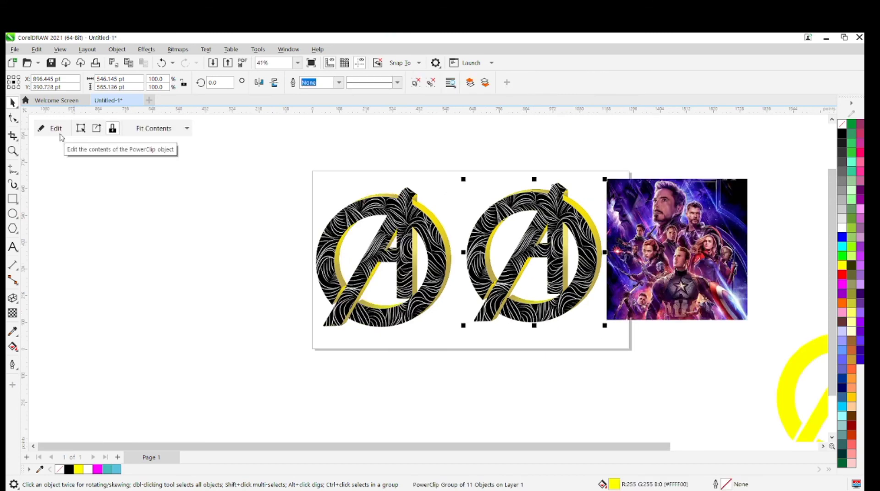
# PowerClip the Avengers poster image inside the front shape of the right emblem copy
pyautogui.rightClick(690, 188)
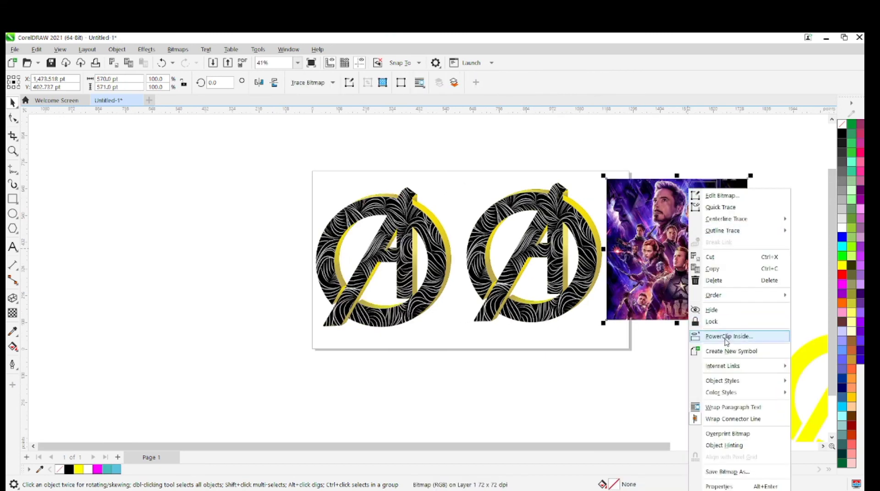
pyautogui.click(724, 337)
pyautogui.click(488, 223)
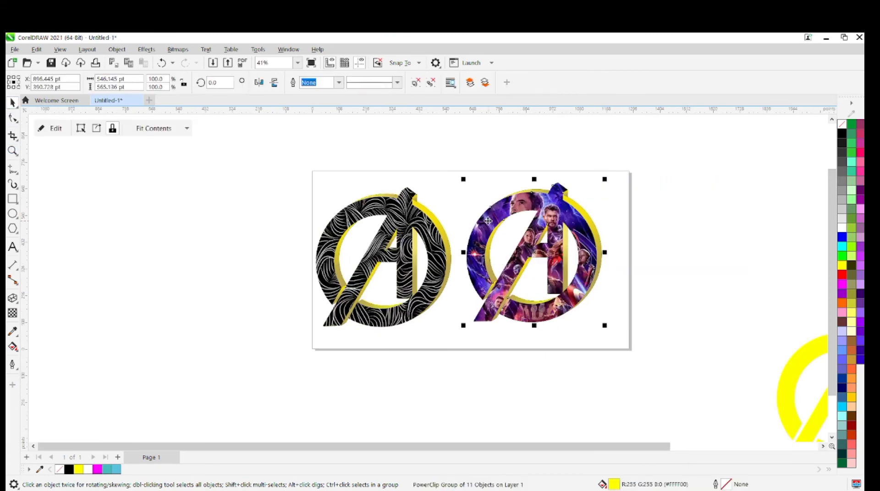
# Edit the right emblem's PowerClip contents, deleting the line-pattern image and shifting the poster upward within the shape
pyautogui.click(51, 129)
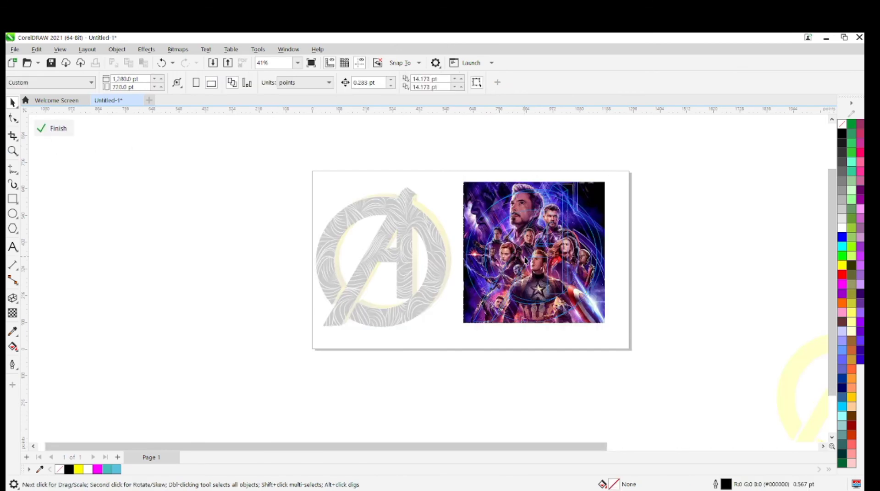
pyautogui.click(525, 173)
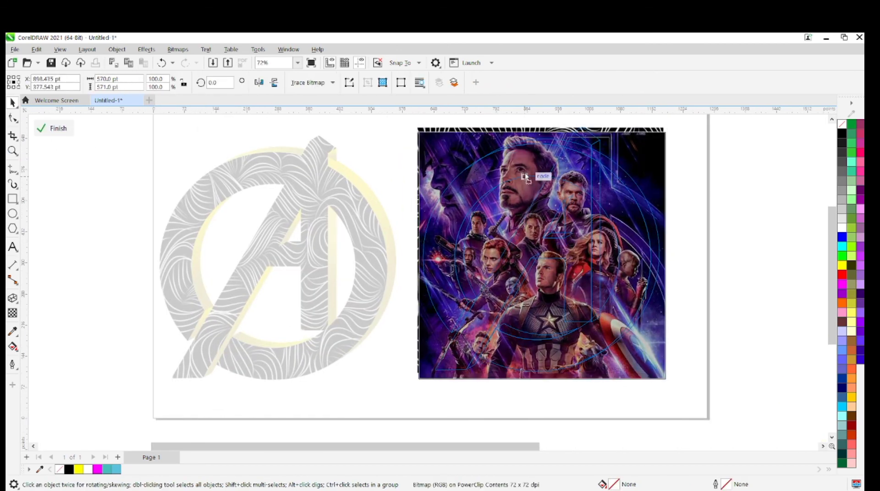
pyautogui.click(516, 133)
pyautogui.press('Delete')
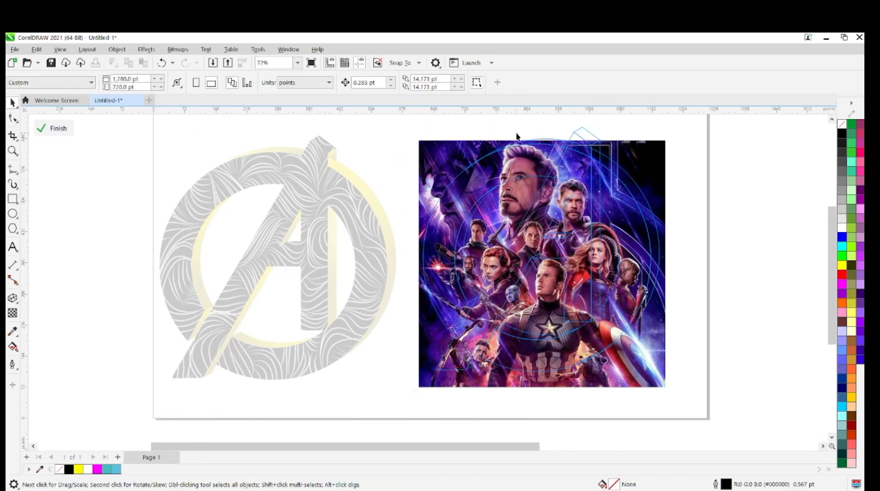
pyautogui.moveTo(521, 159); pyautogui.dragTo(521, 141)
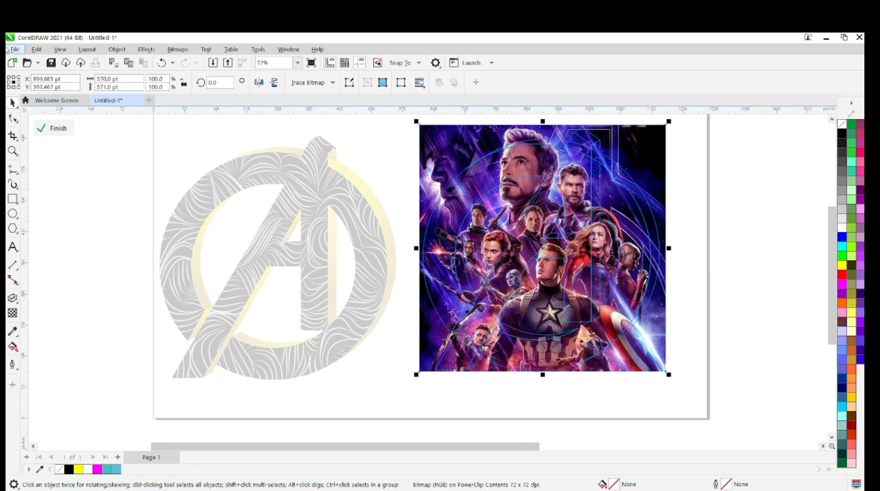
pyautogui.click(54, 128)
pyautogui.scroll(-1, 207, 177)
pyautogui.click(105, 132)
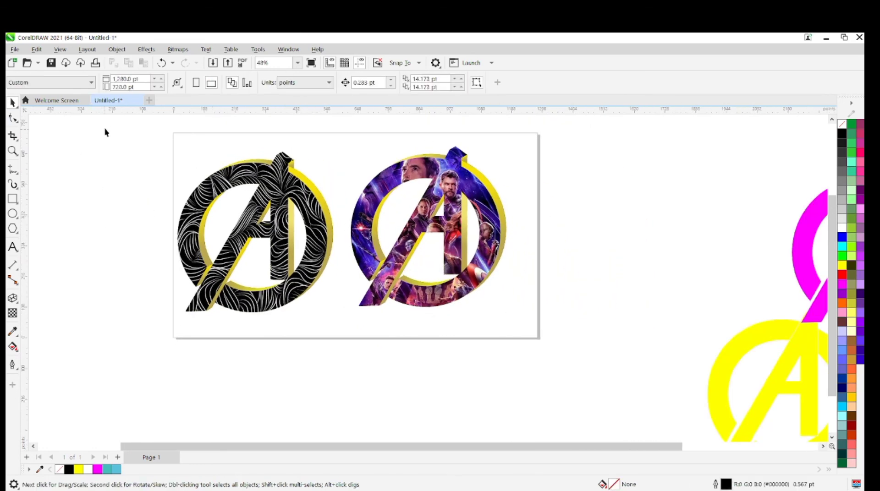
# Move both emblems together slightly up on the page, to about X 600 pt and Y 405 pt
pyautogui.moveTo(119, 123); pyautogui.dragTo(555, 376)
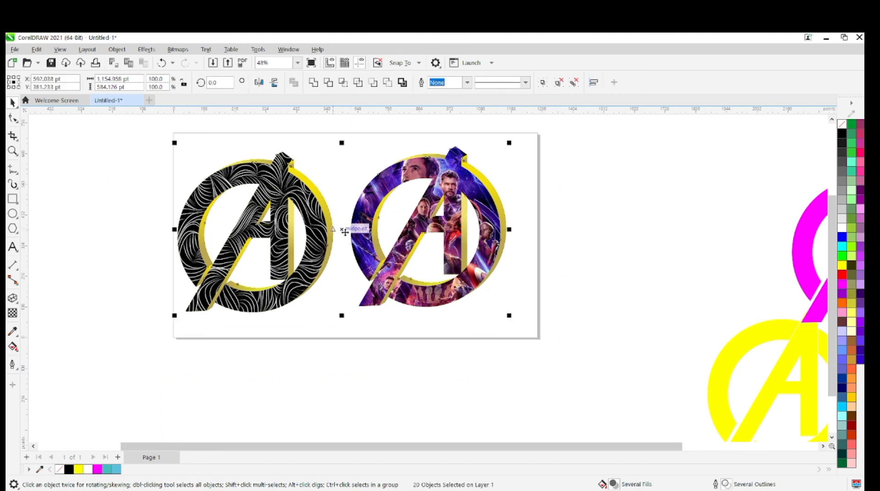
pyautogui.moveTo(342, 230); pyautogui.dragTo(344, 224)
pyautogui.scroll(1, 238, 133)
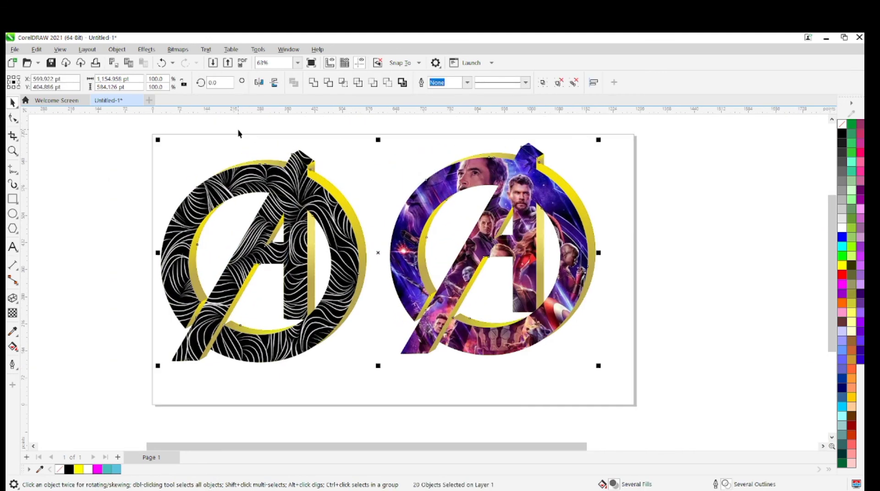
pyautogui.click(71, 166)
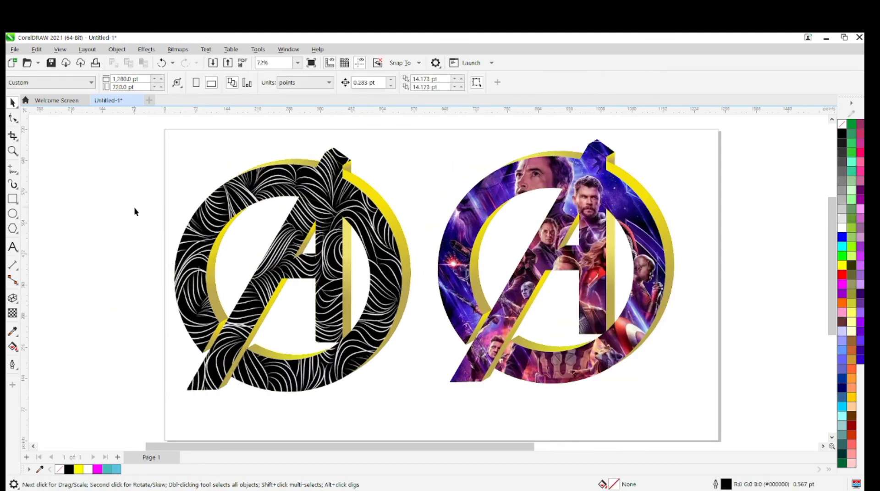
pyautogui.scroll(1, 100, 229)
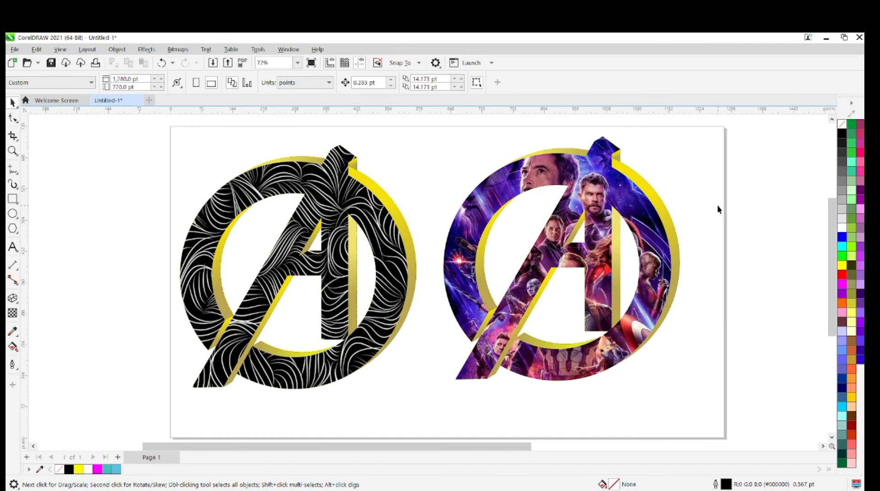